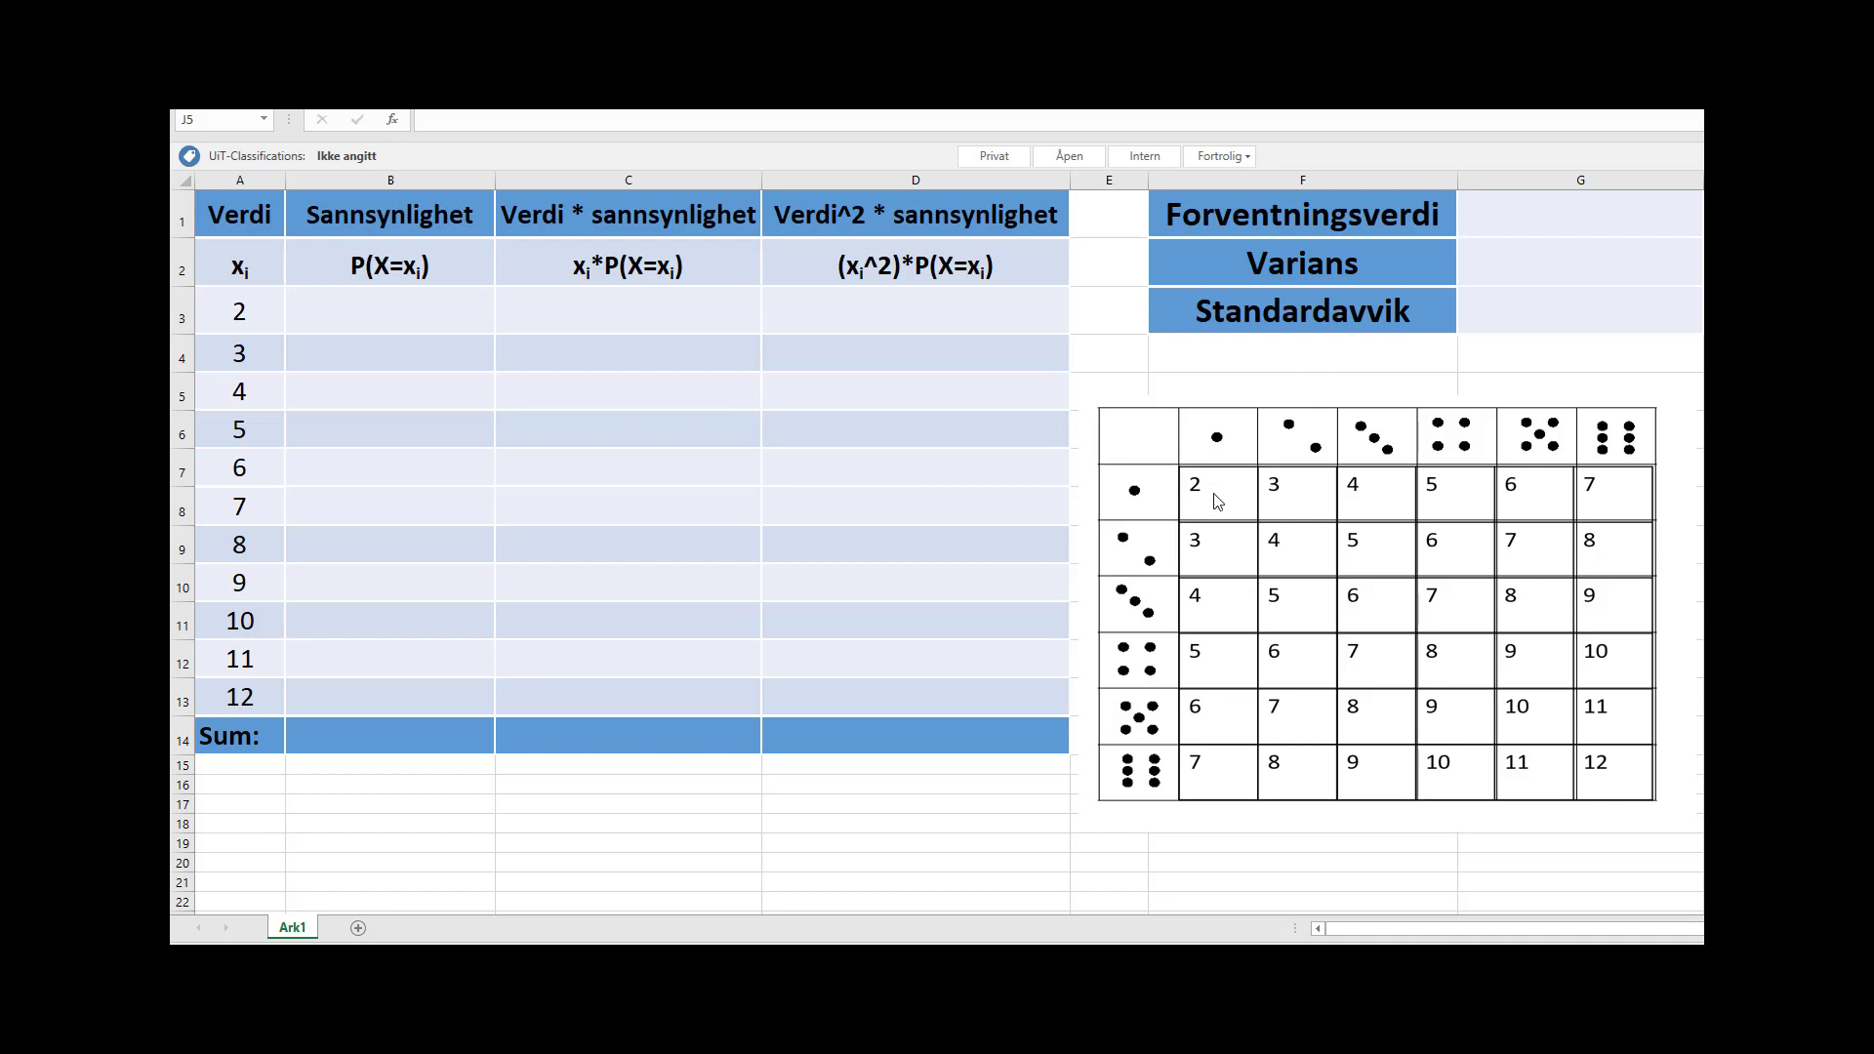
# - Enter the probabilities 1/36, 2/36, 3/36 and 4/36 for the values 2 to 5 in B3:B6
pyautogui.click(407, 311)
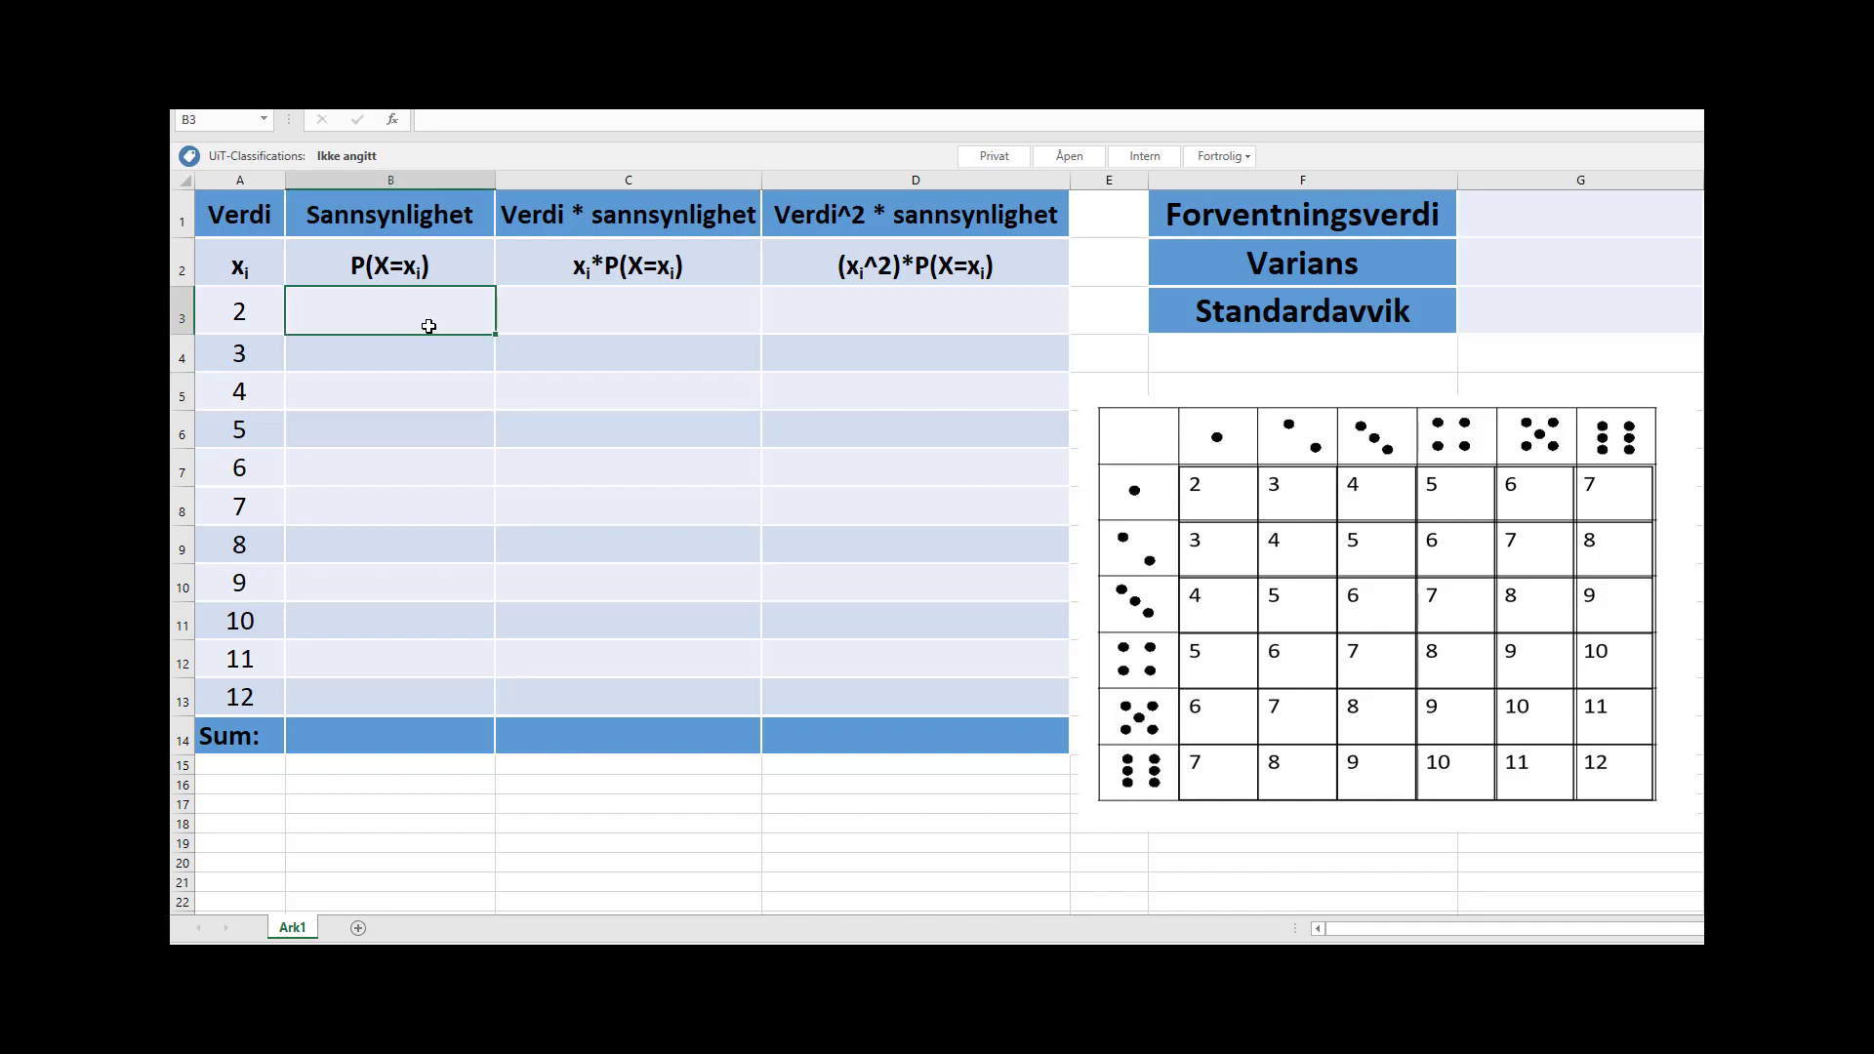
pyautogui.write('1/36')
pyautogui.press('Return')
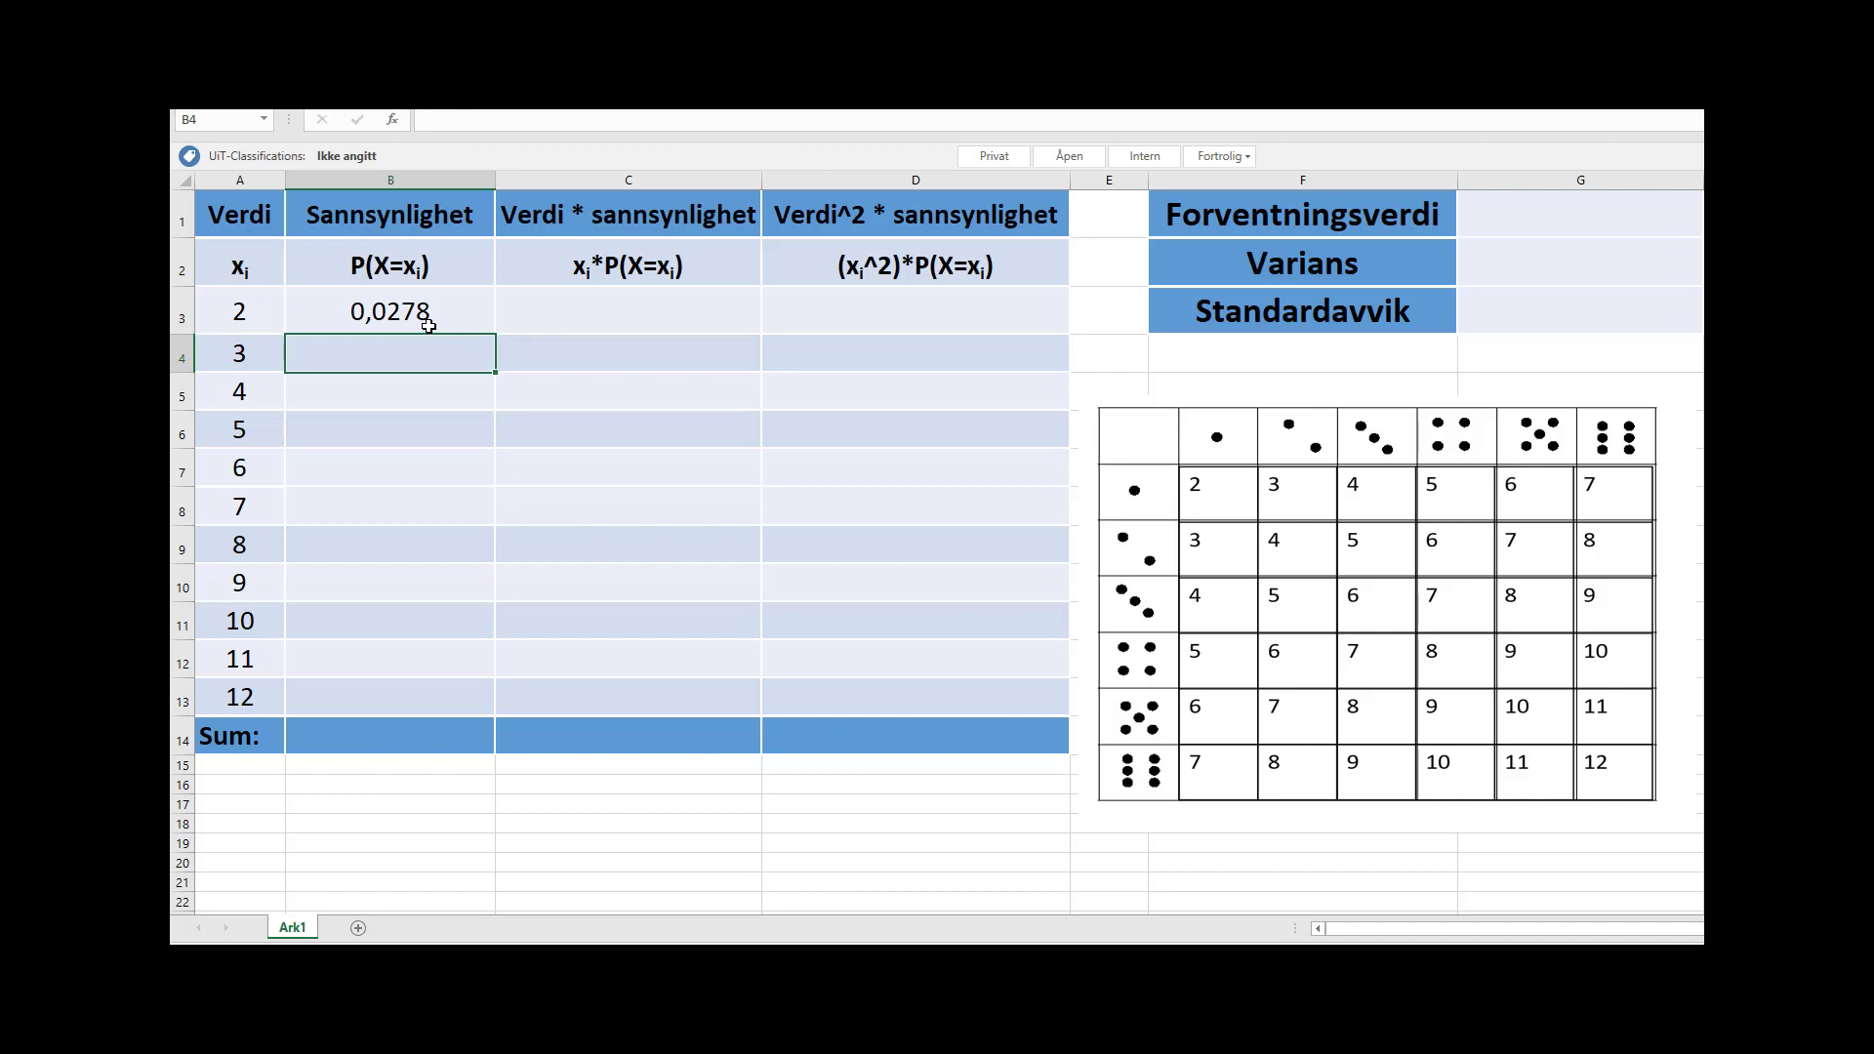
pyautogui.write('2/36')
pyautogui.press('Return')
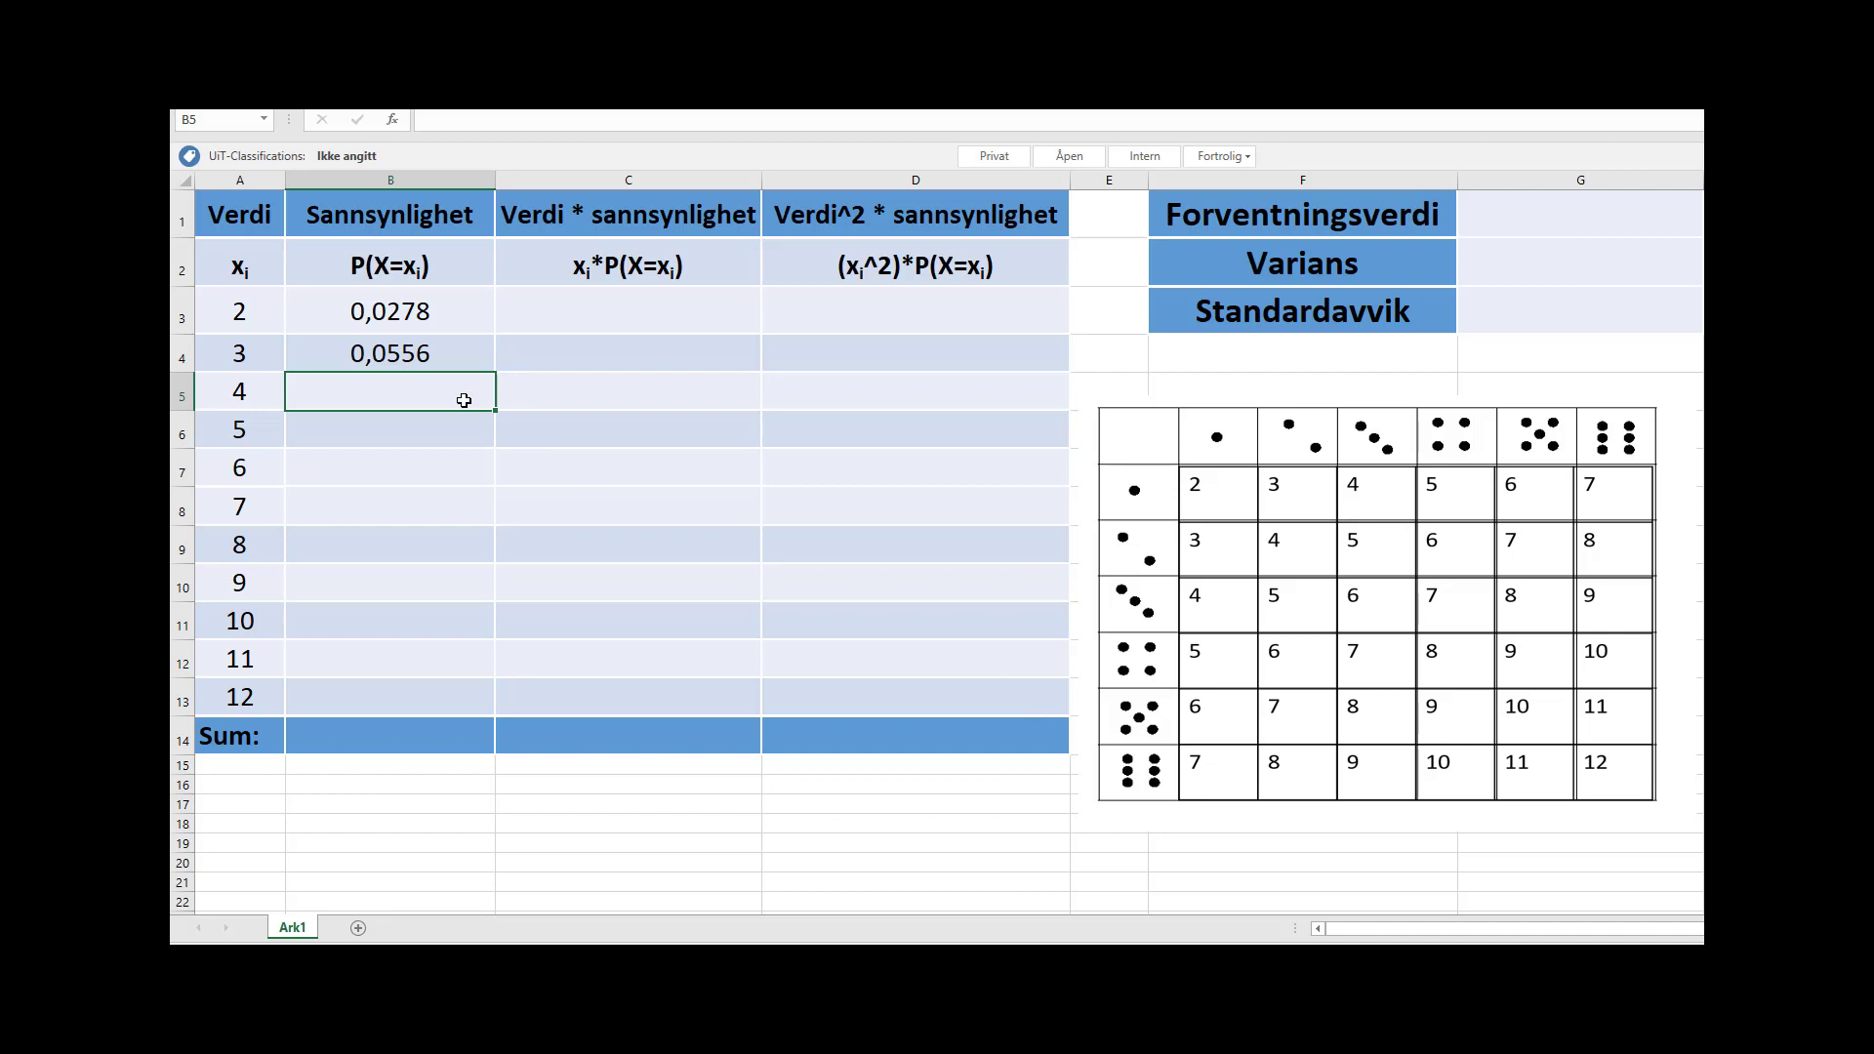
pyautogui.write('3/36')
pyautogui.press('Return')
pyautogui.write('4/36')
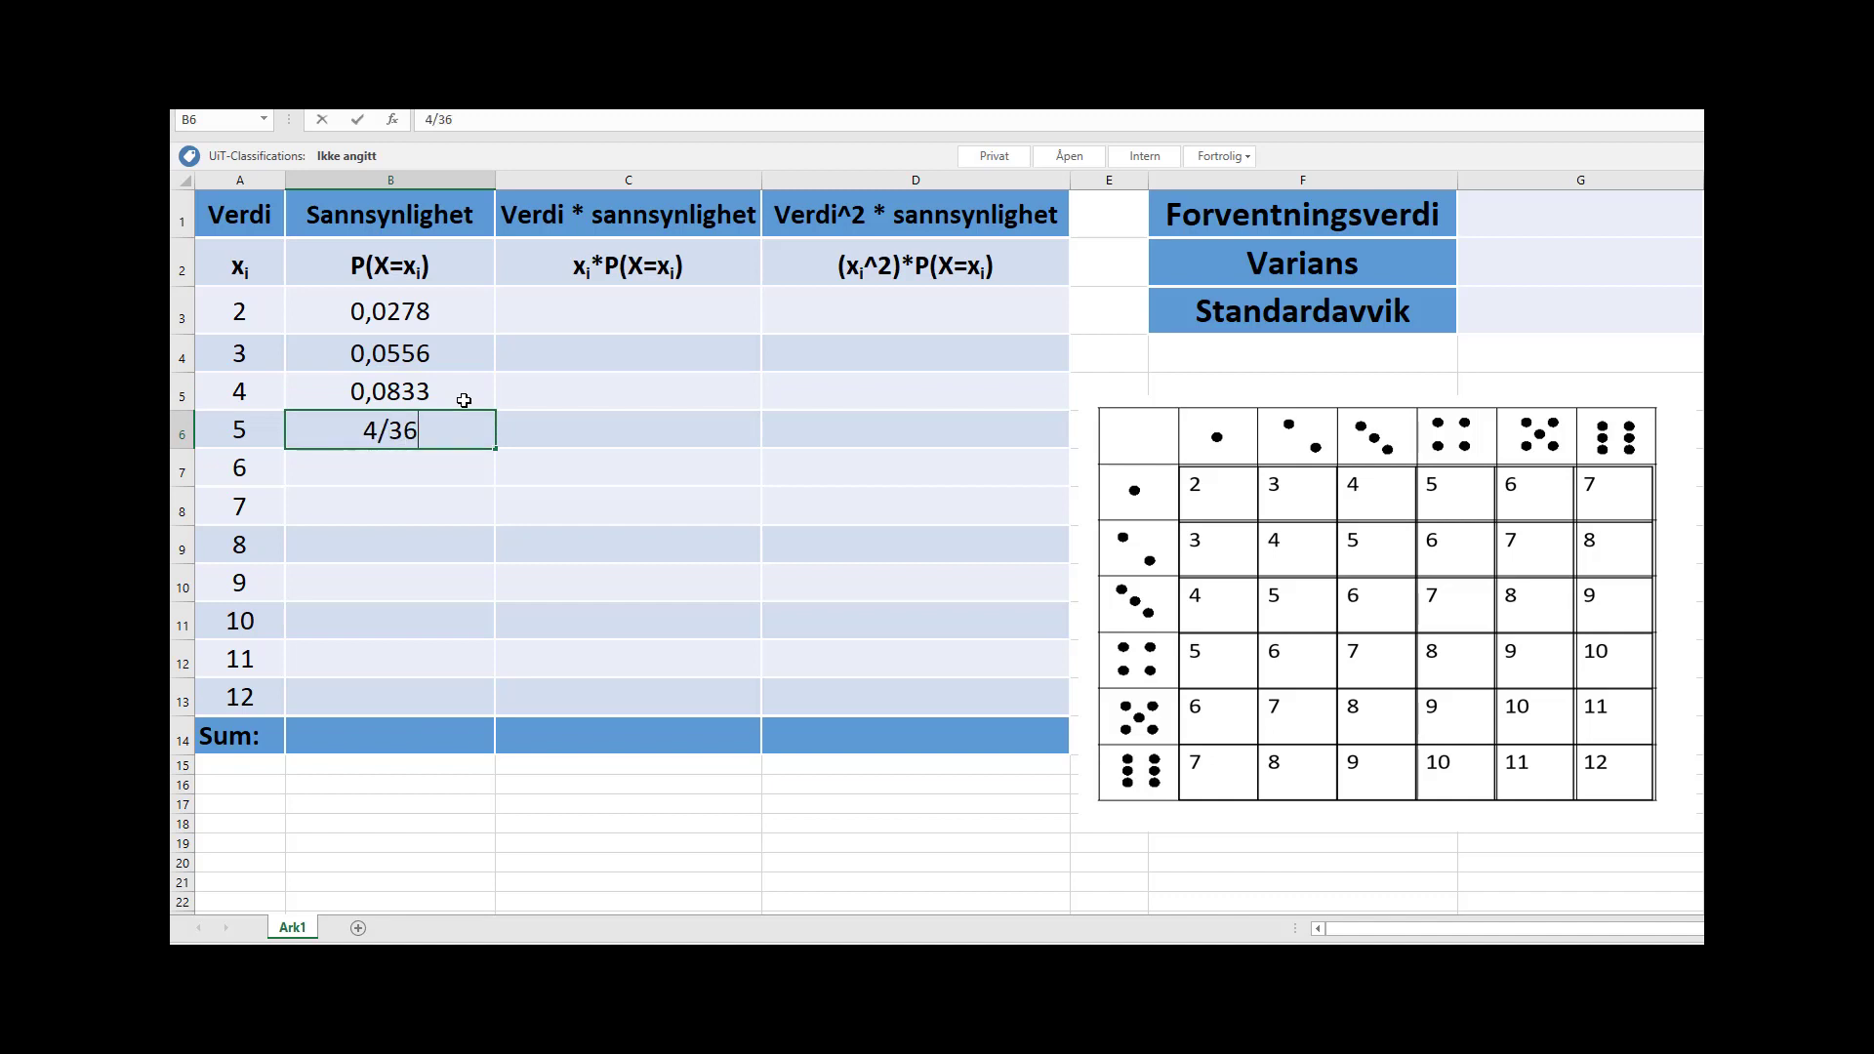
pyautogui.press('Return')
# - Enter the probabilities 5/36, 6/36 and 5/36 for the values 6 to 8 in B7:B9
pyautogui.write('5/')
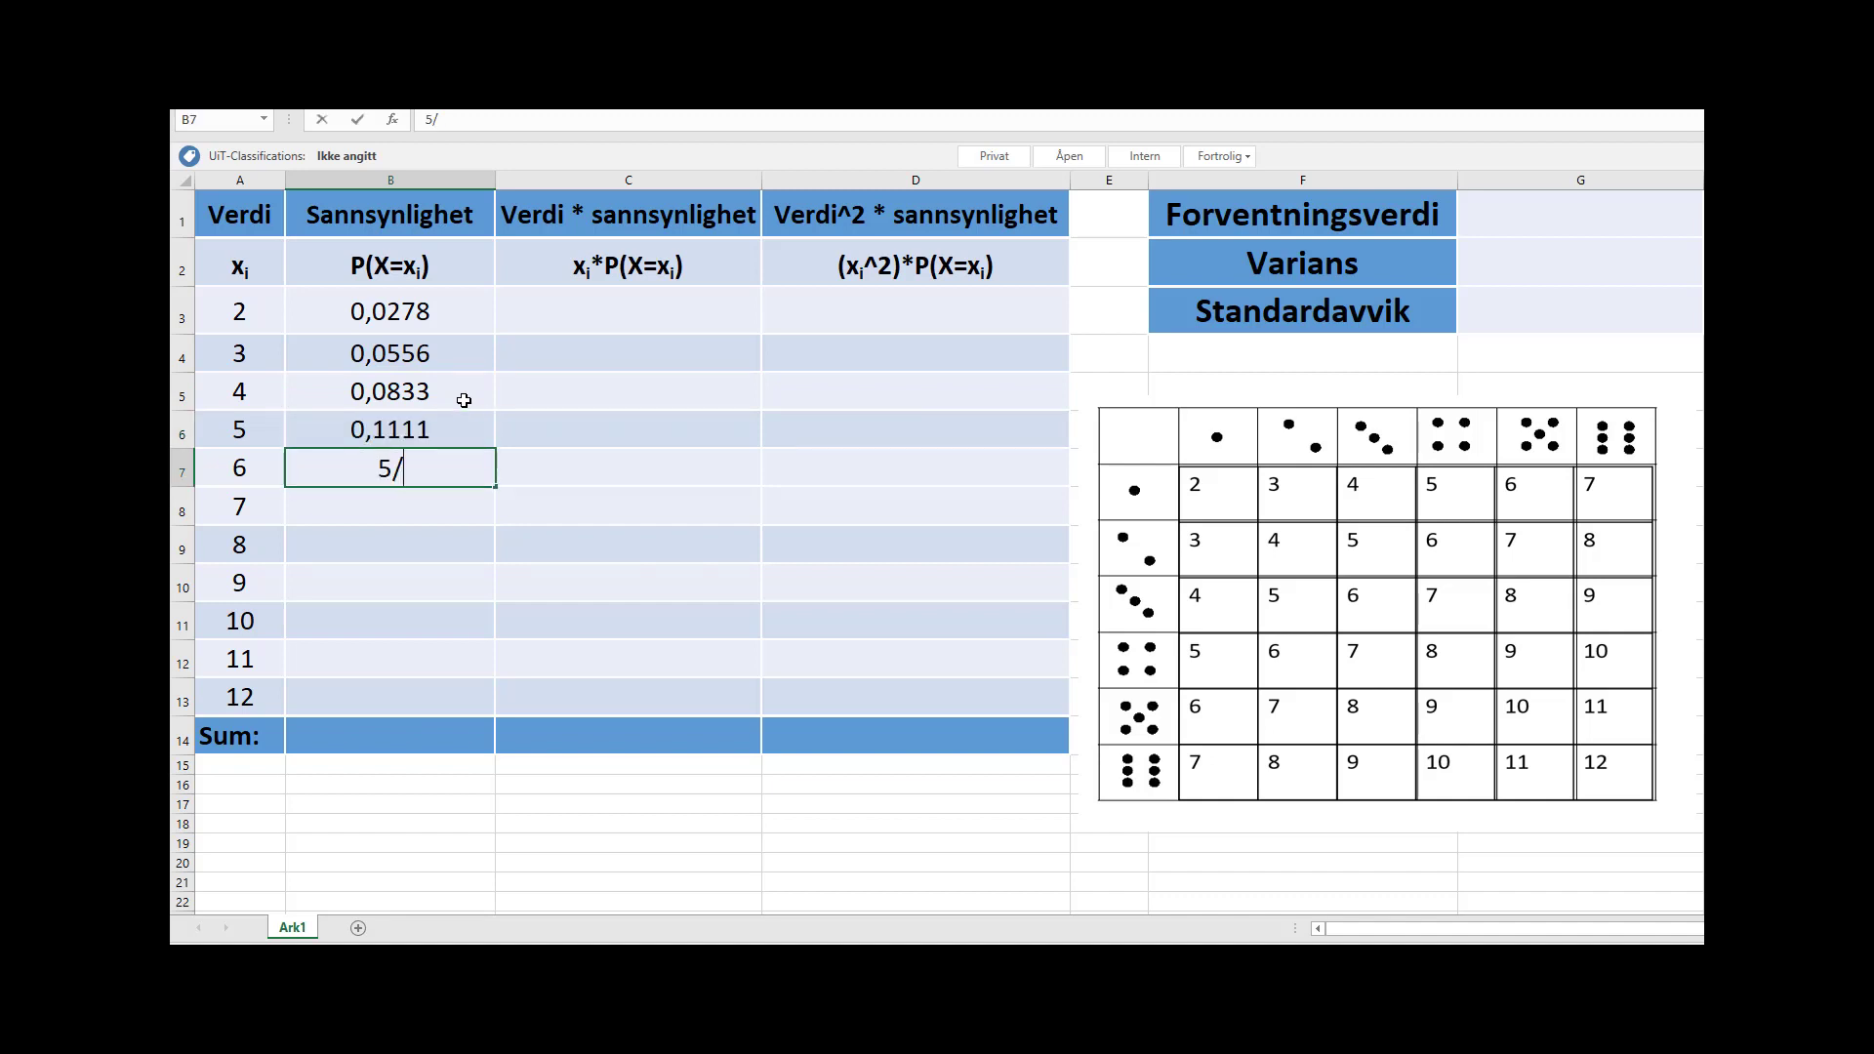
pyautogui.write('36')
pyautogui.press('Return')
pyautogui.write('6/')
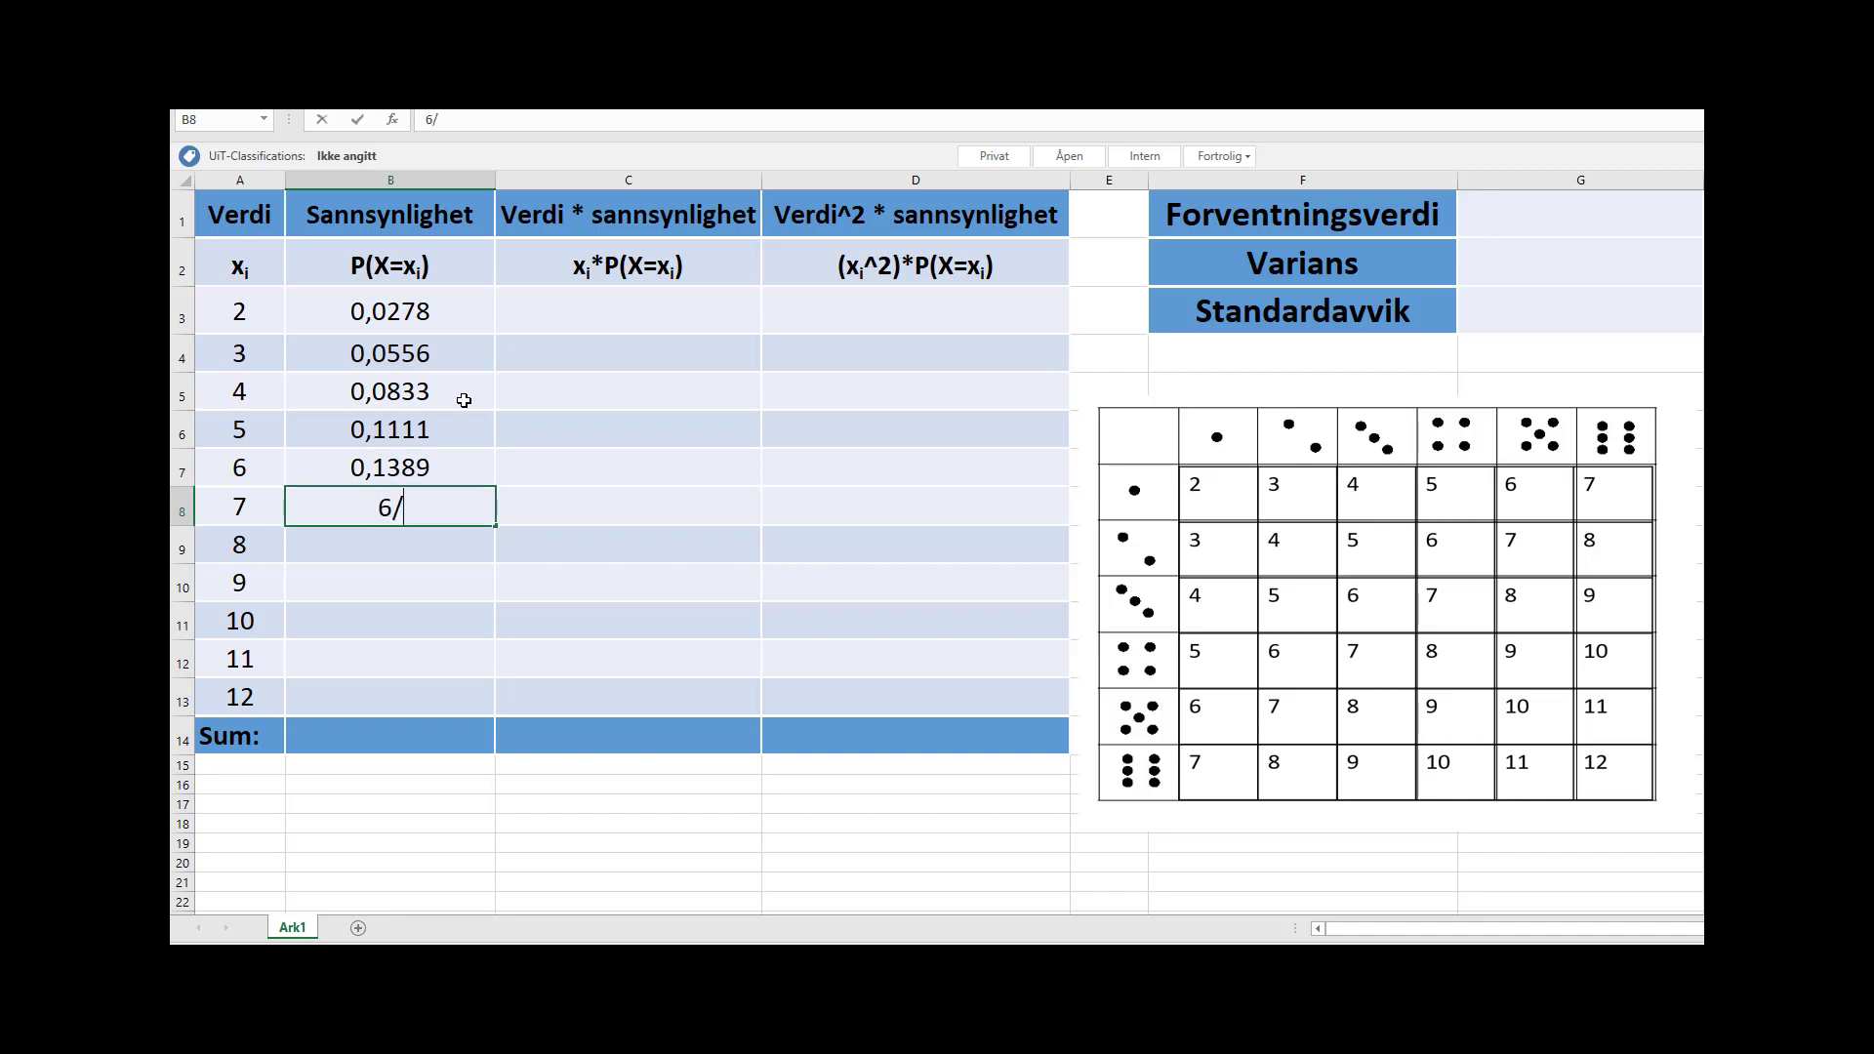
pyautogui.write('36')
pyautogui.press('Return')
pyautogui.write('5')
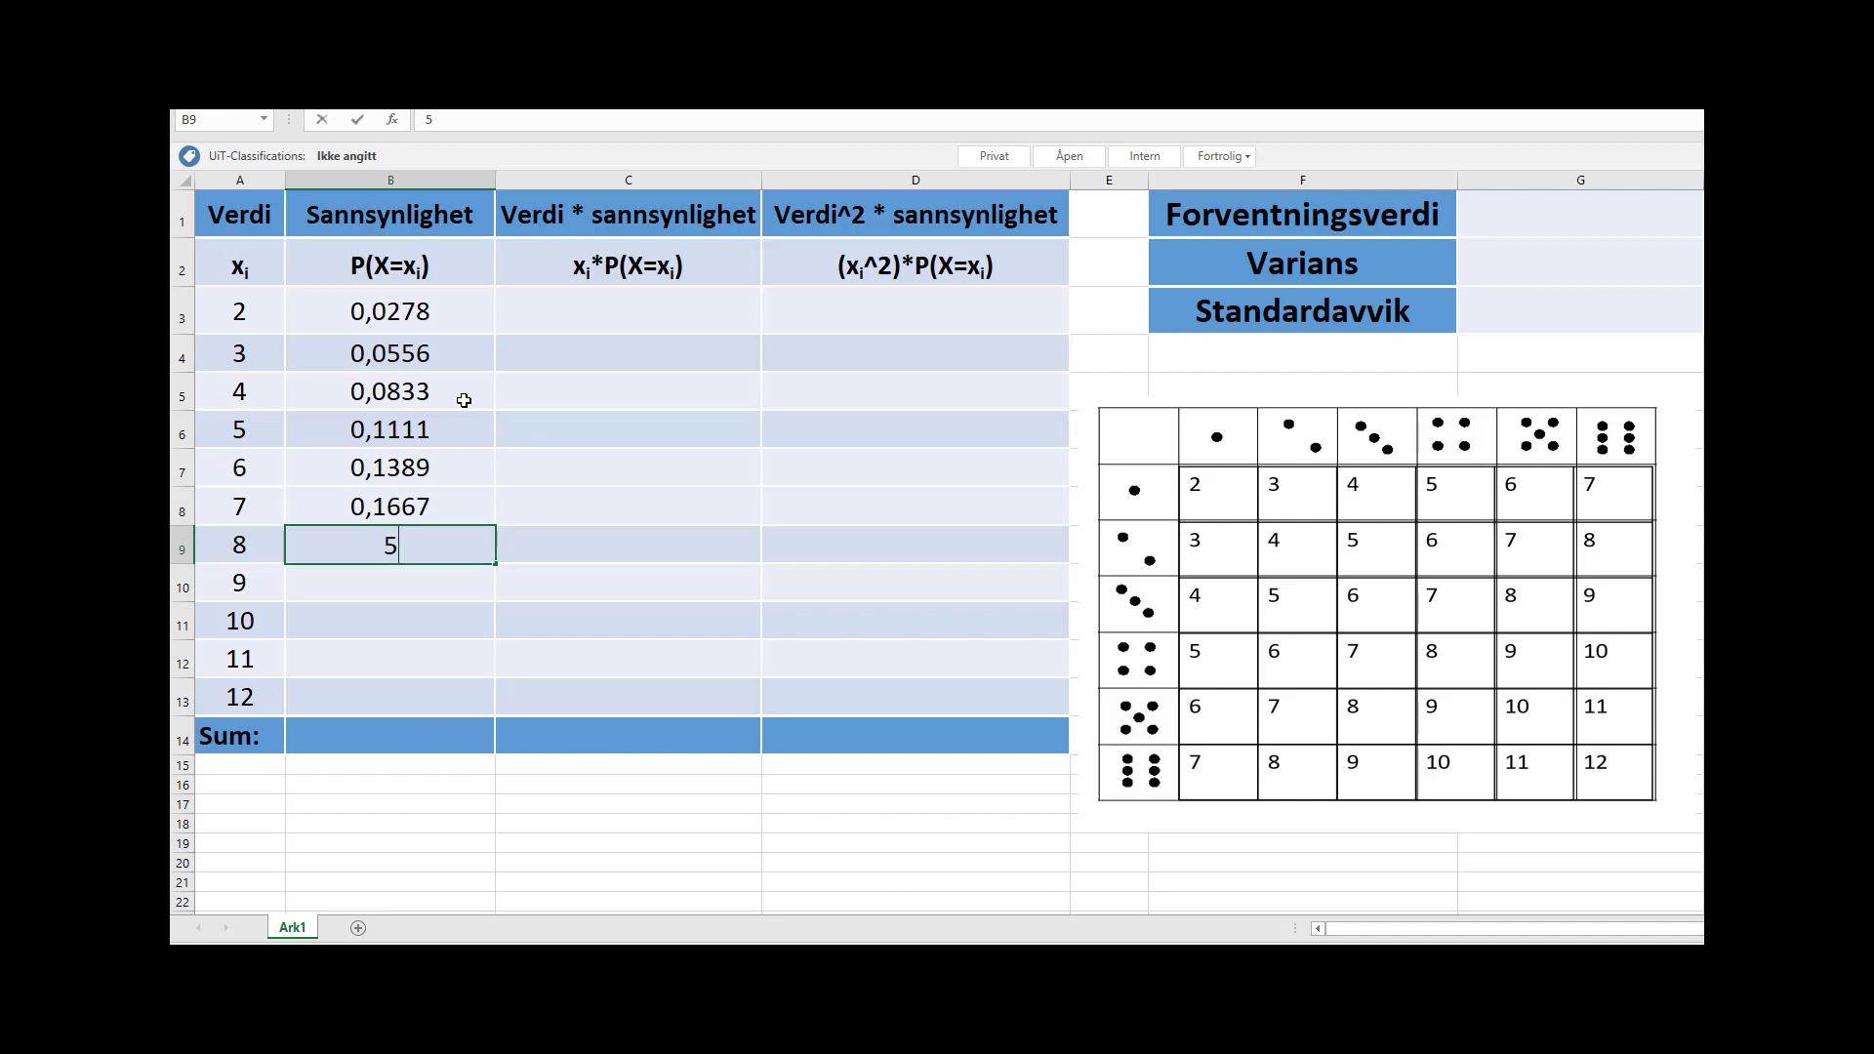
pyautogui.write('/36')
pyautogui.press('Return')
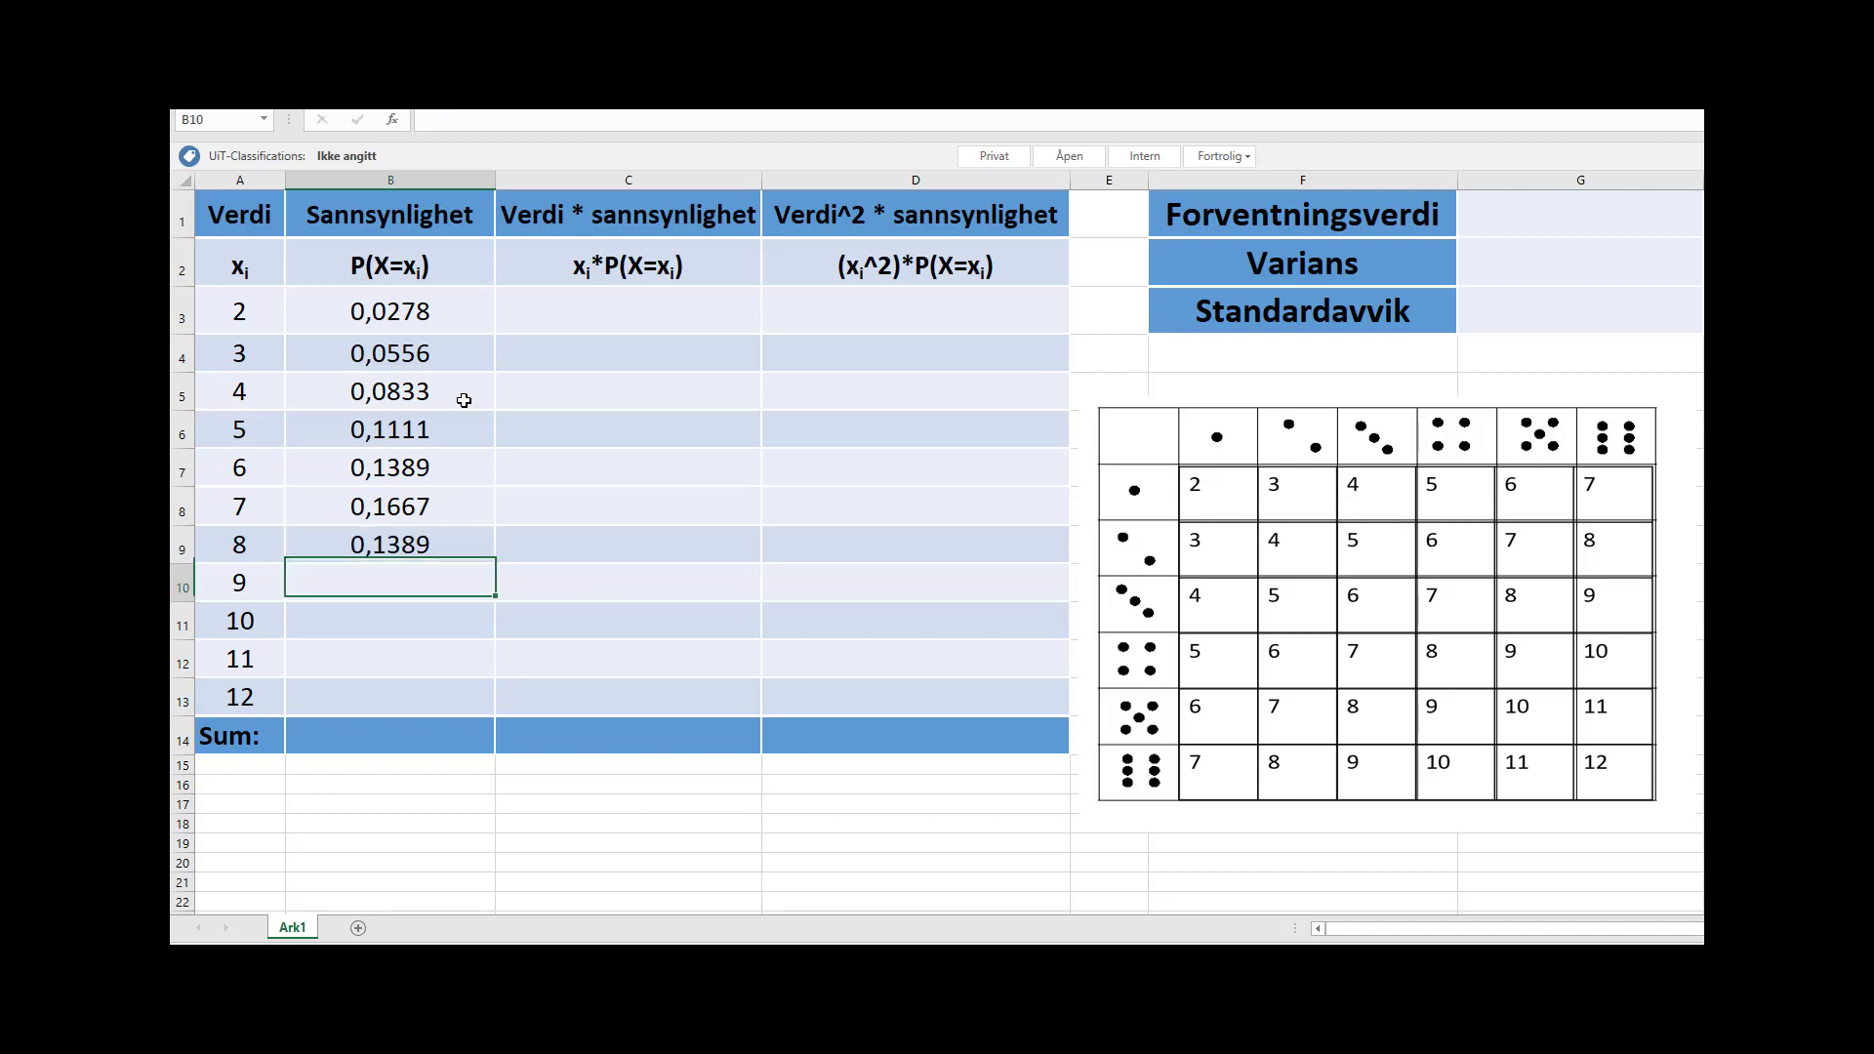
# - Enter the probabilities 4/36, 3/36, 2/36 and 1/36 for the values 9 to 12 in B10:B13
pyautogui.write('4/36')
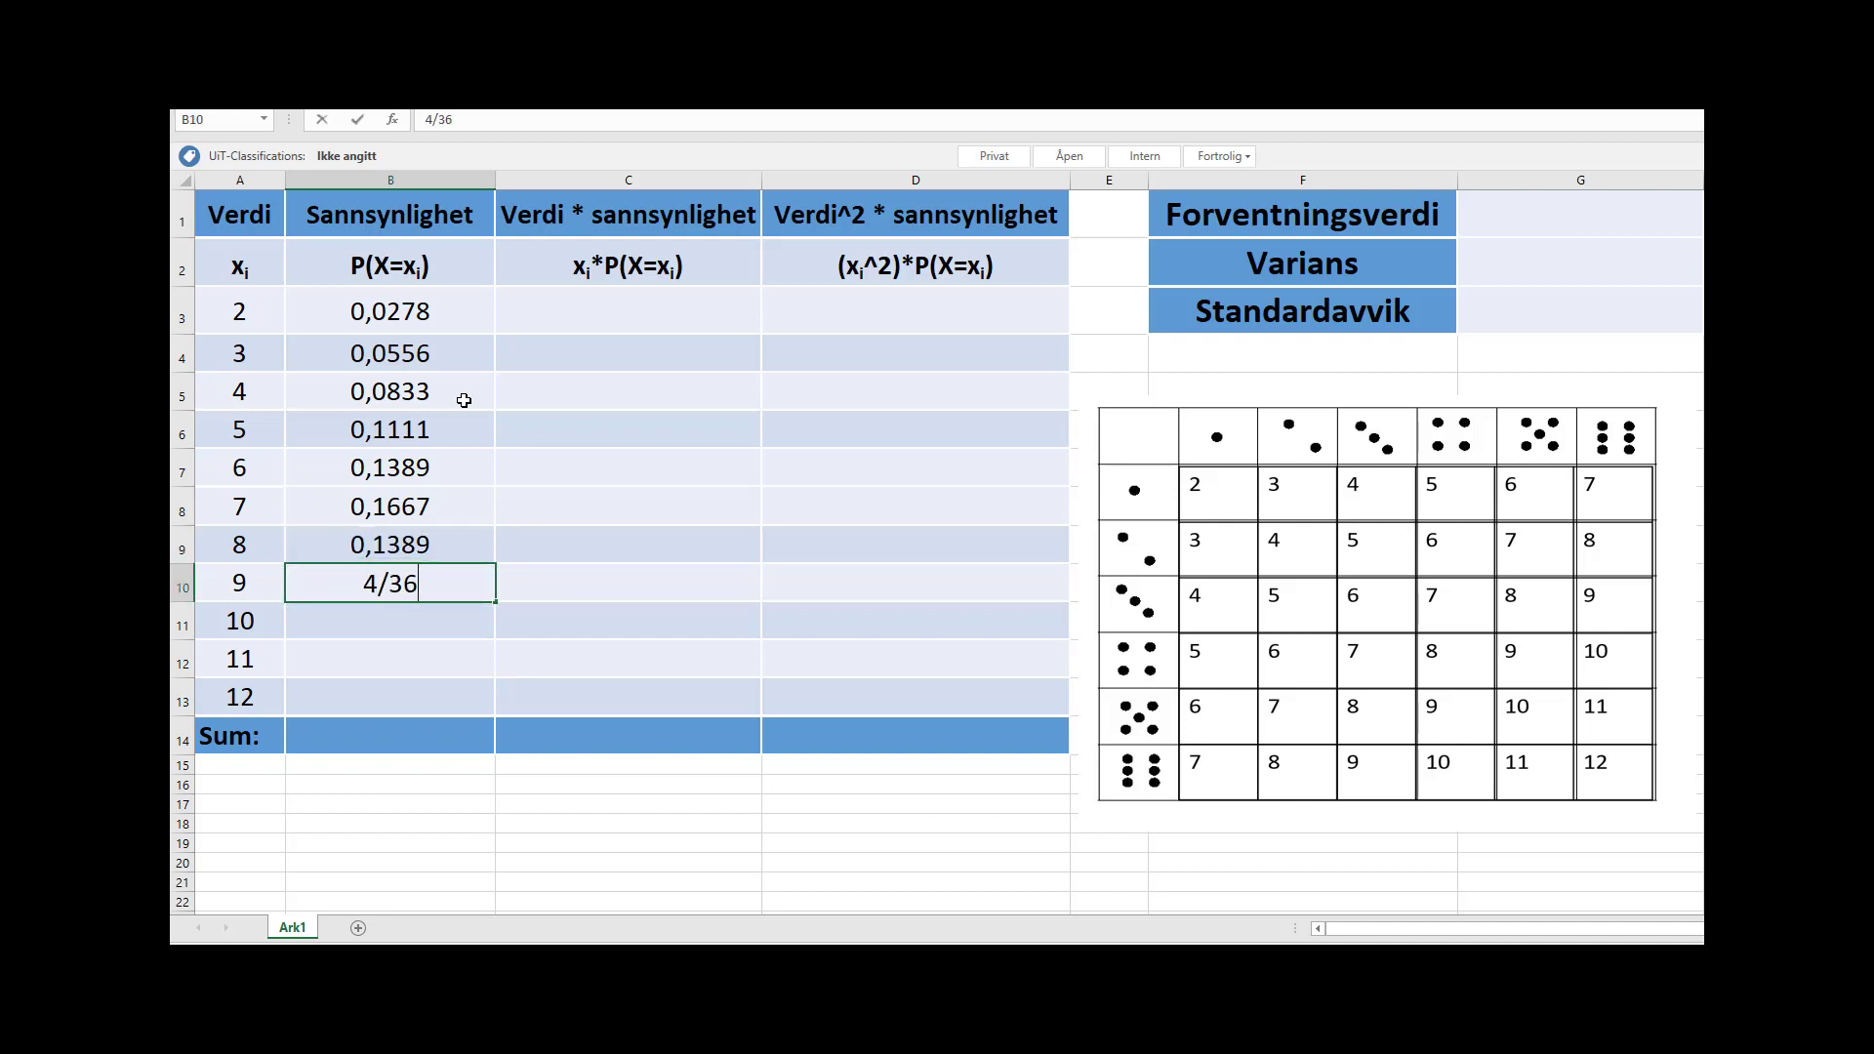
pyautogui.press('Return')
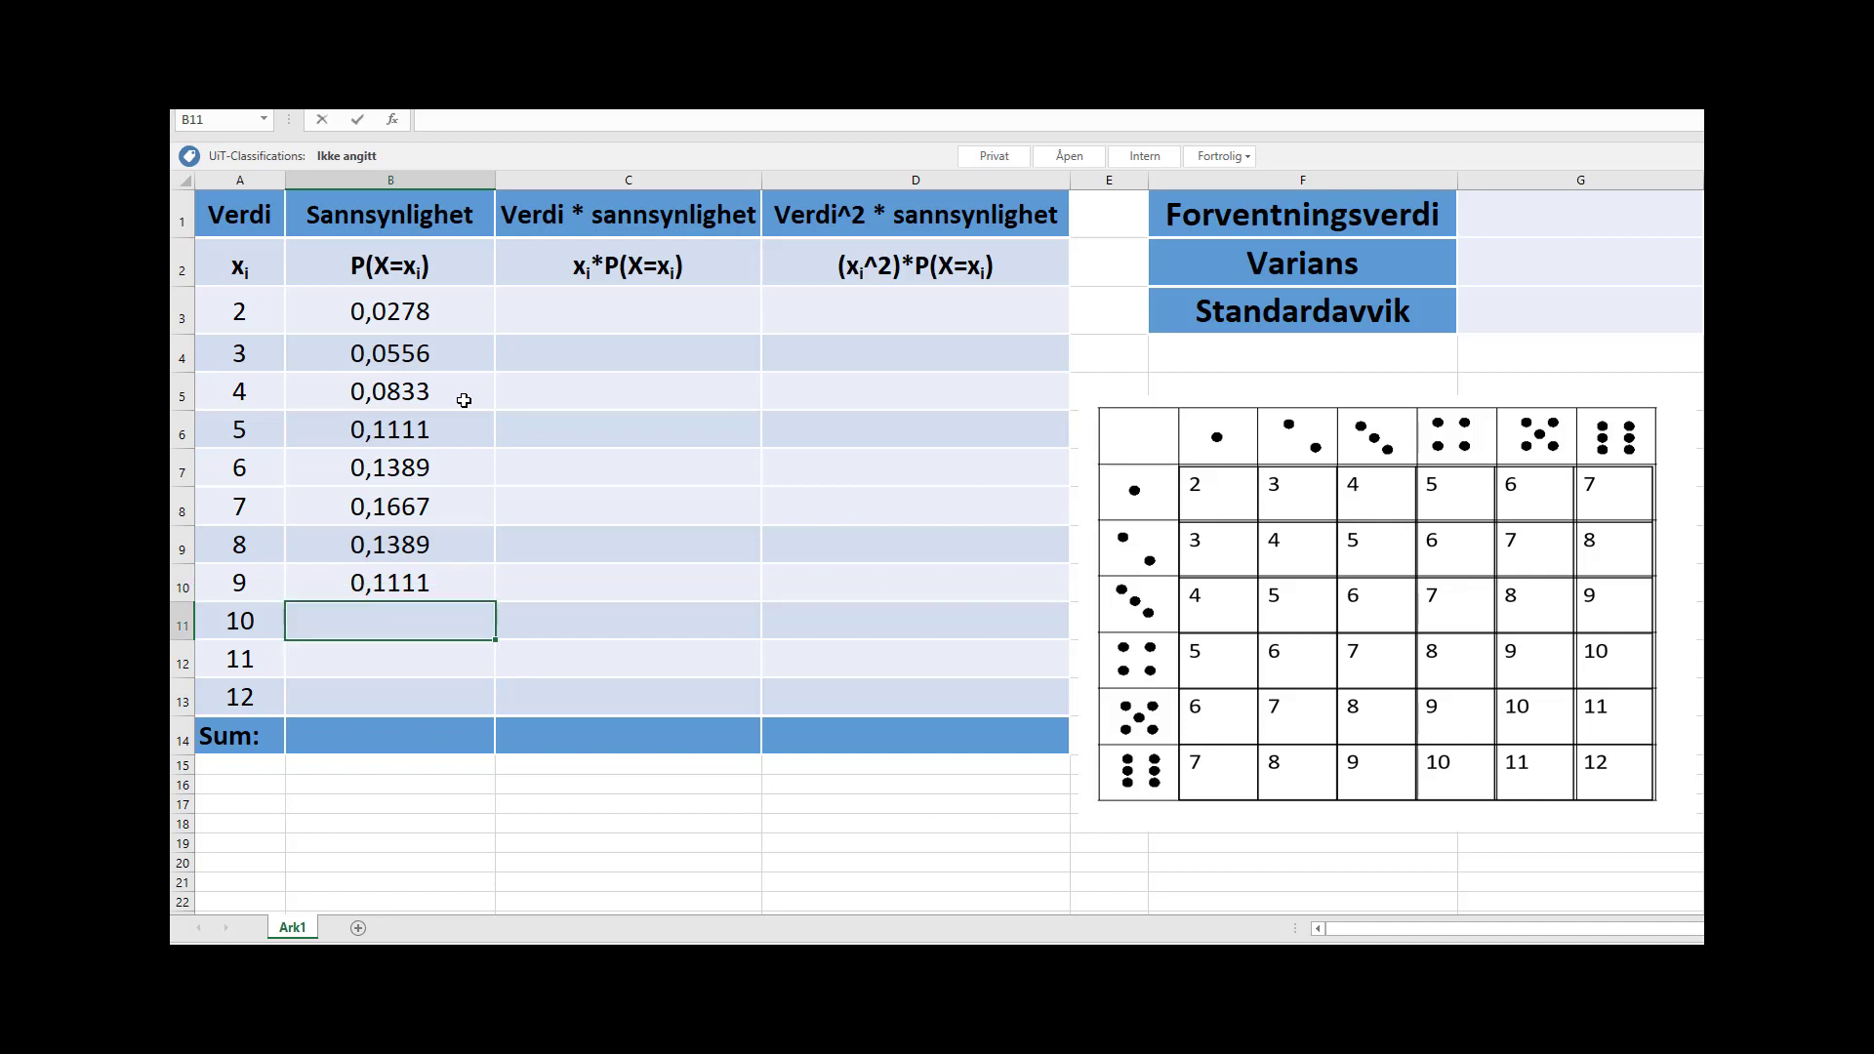
pyautogui.write('3/36')
pyautogui.press('Return')
pyautogui.write('2')
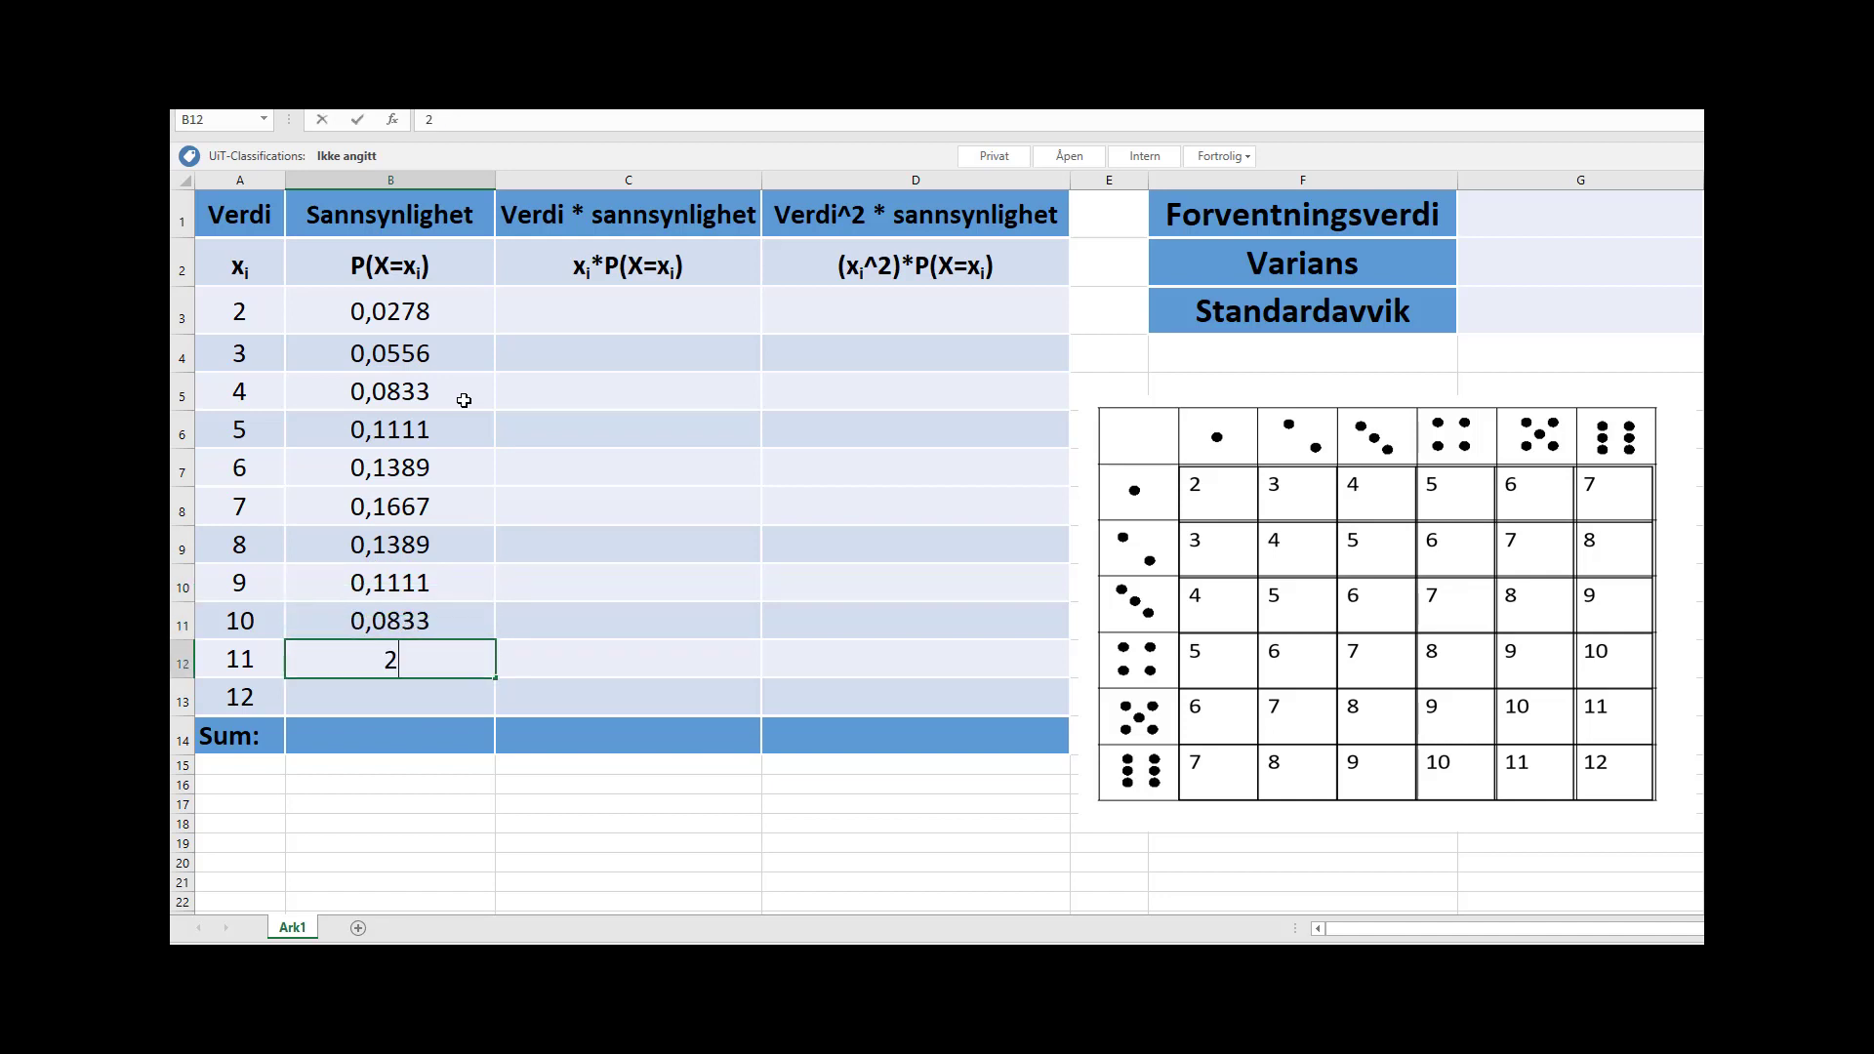
pyautogui.write('/36')
pyautogui.press('Return')
pyautogui.write('1/36')
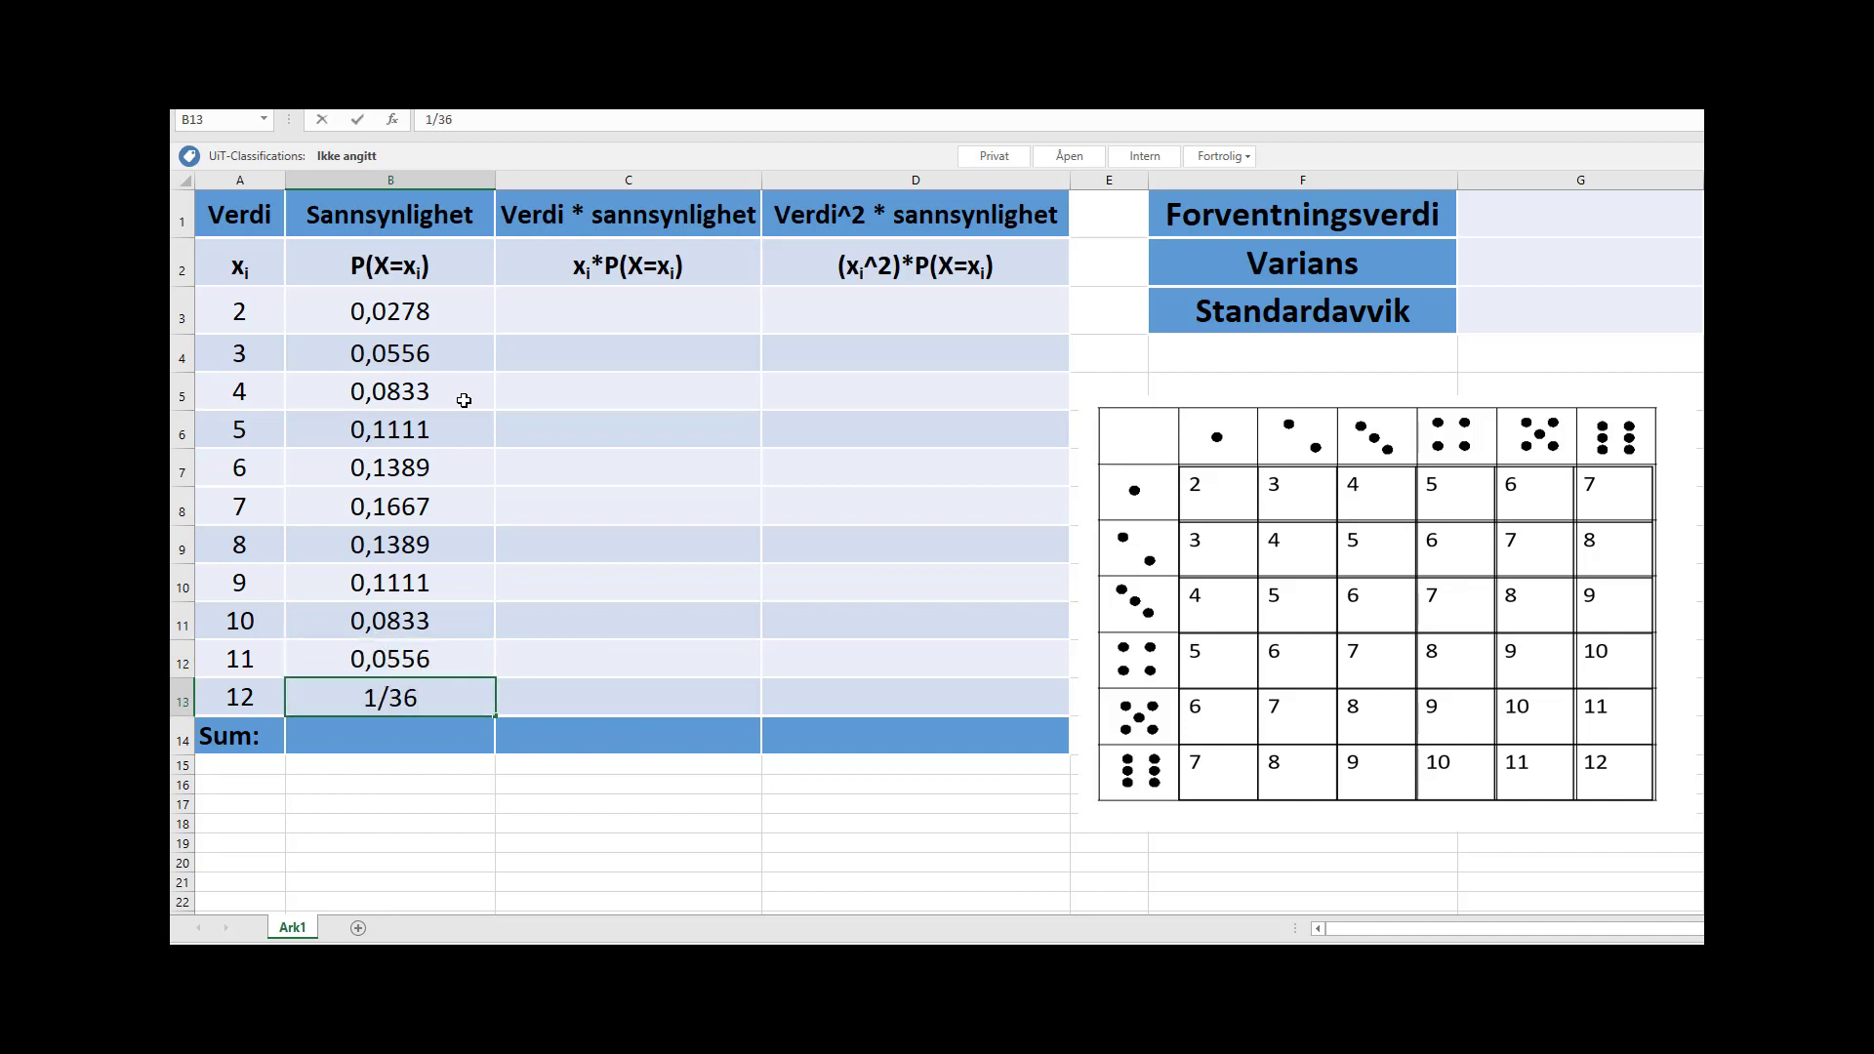
pyautogui.press('Return')
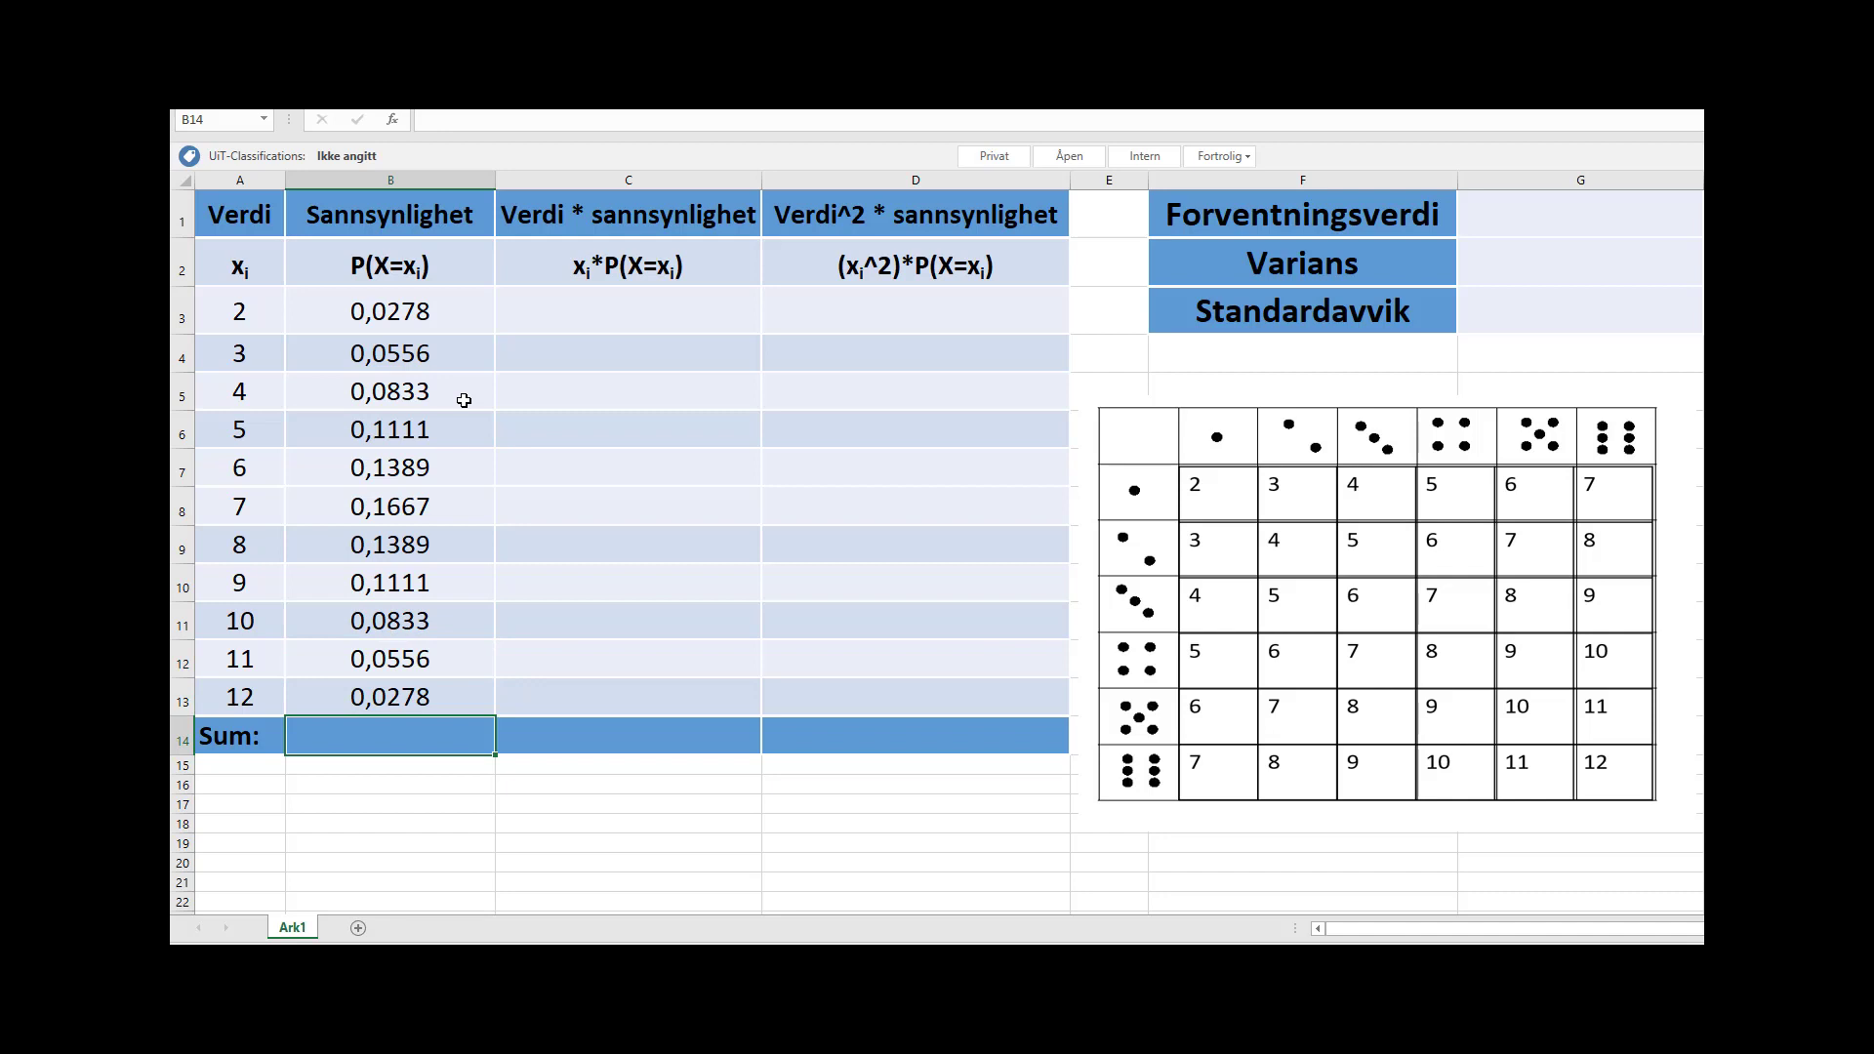
# - Total the probabilities in B14 with the formula =summer(B3:B13)
pyautogui.write('=s')
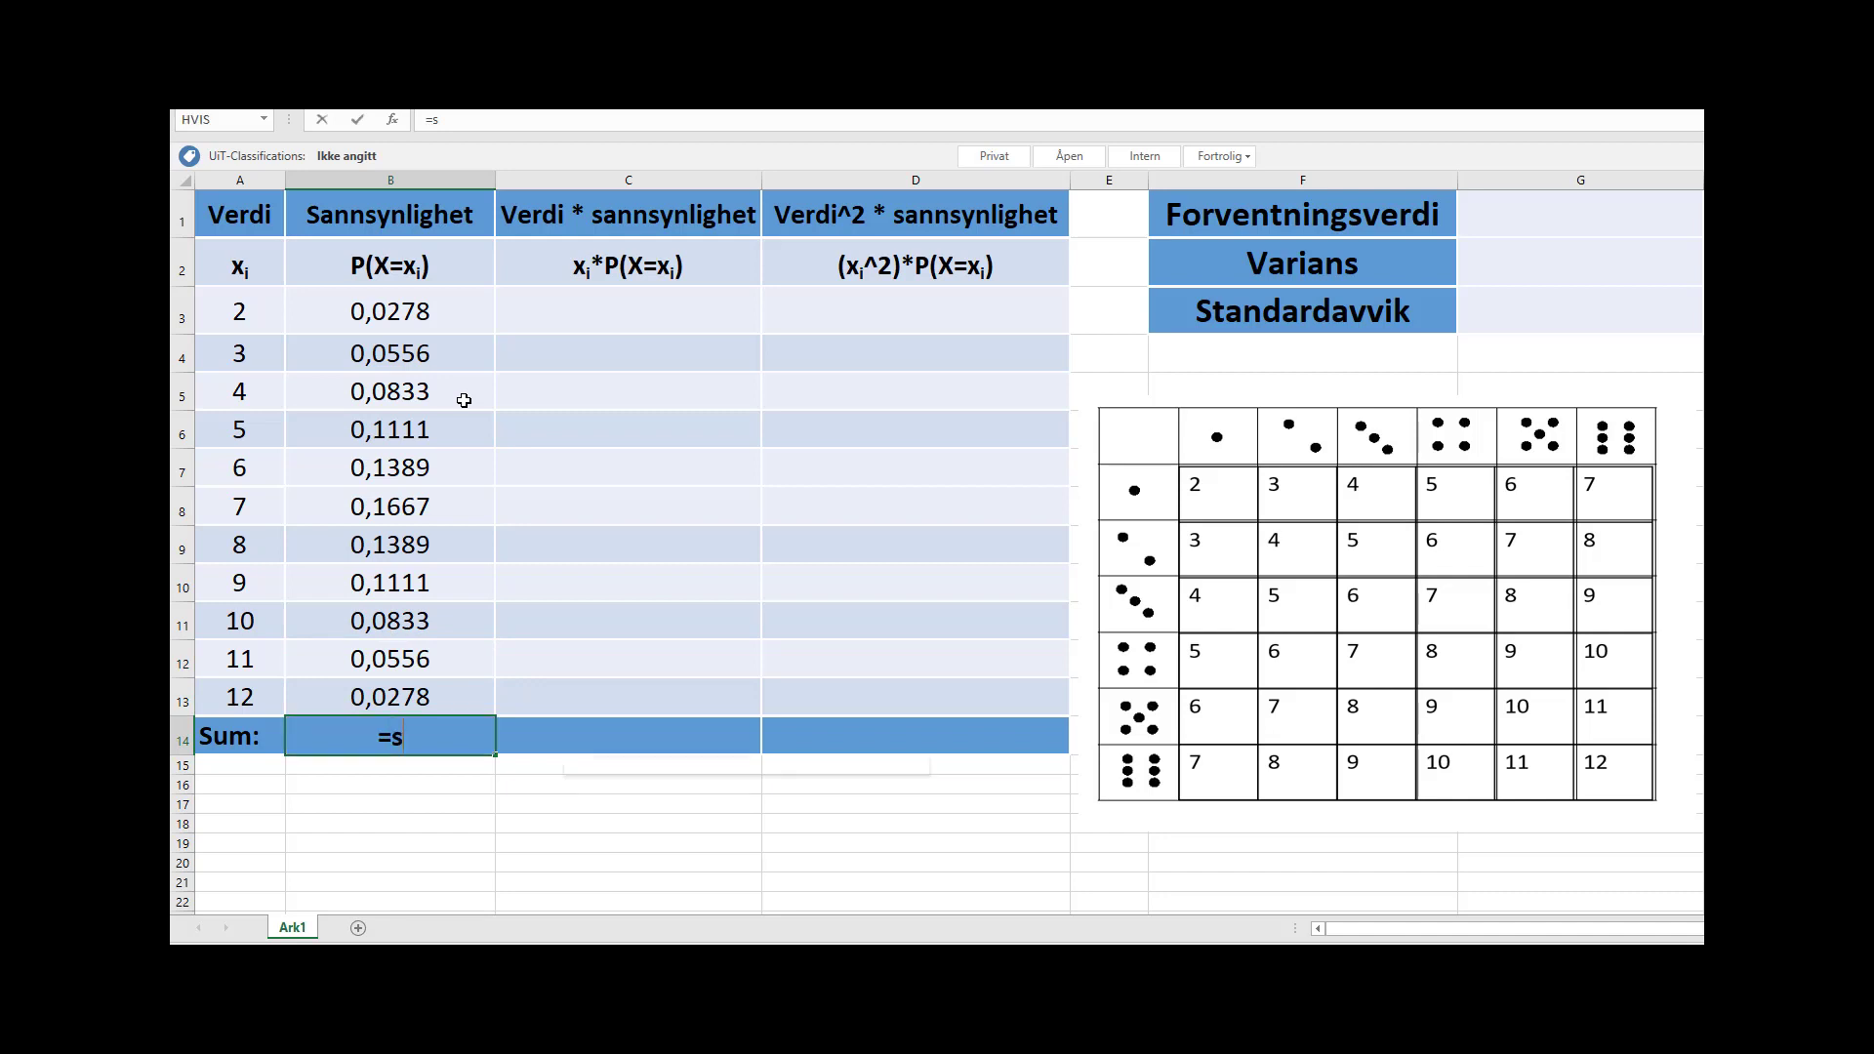
pyautogui.write('ummer')
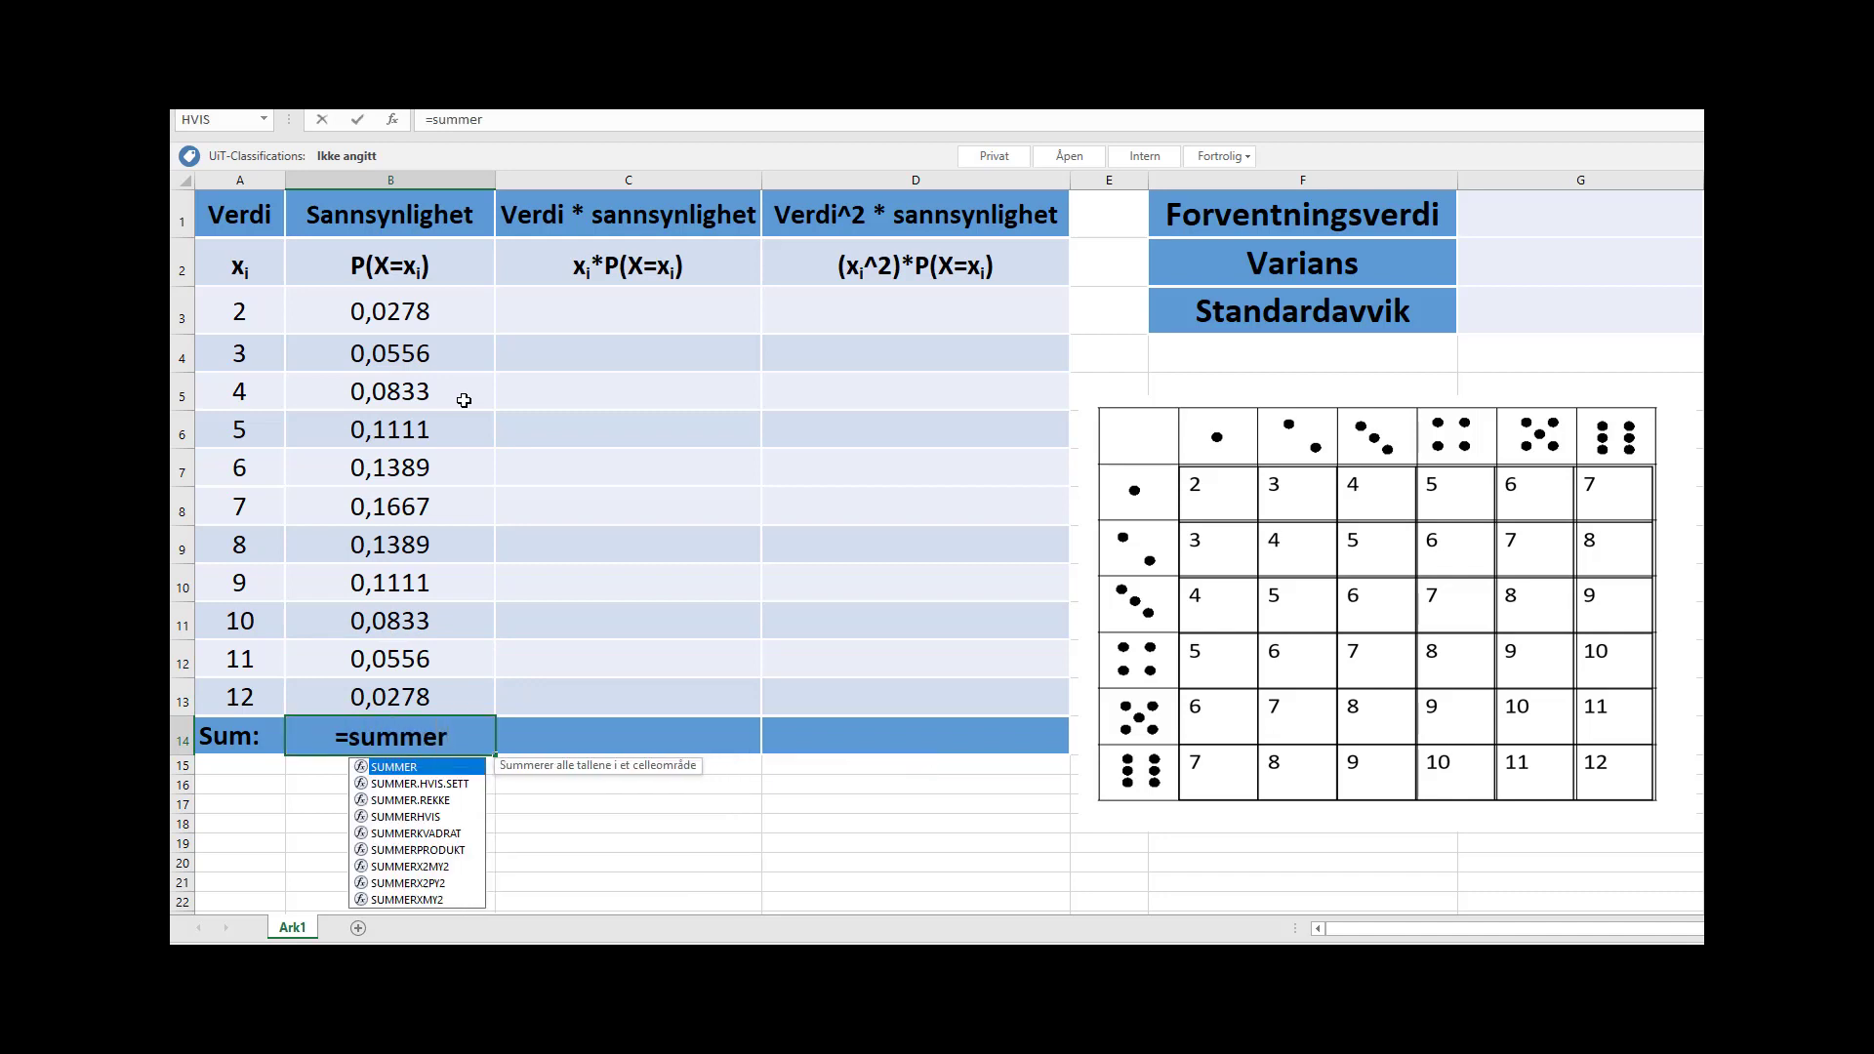
pyautogui.write('(')
pyautogui.click(404, 313)
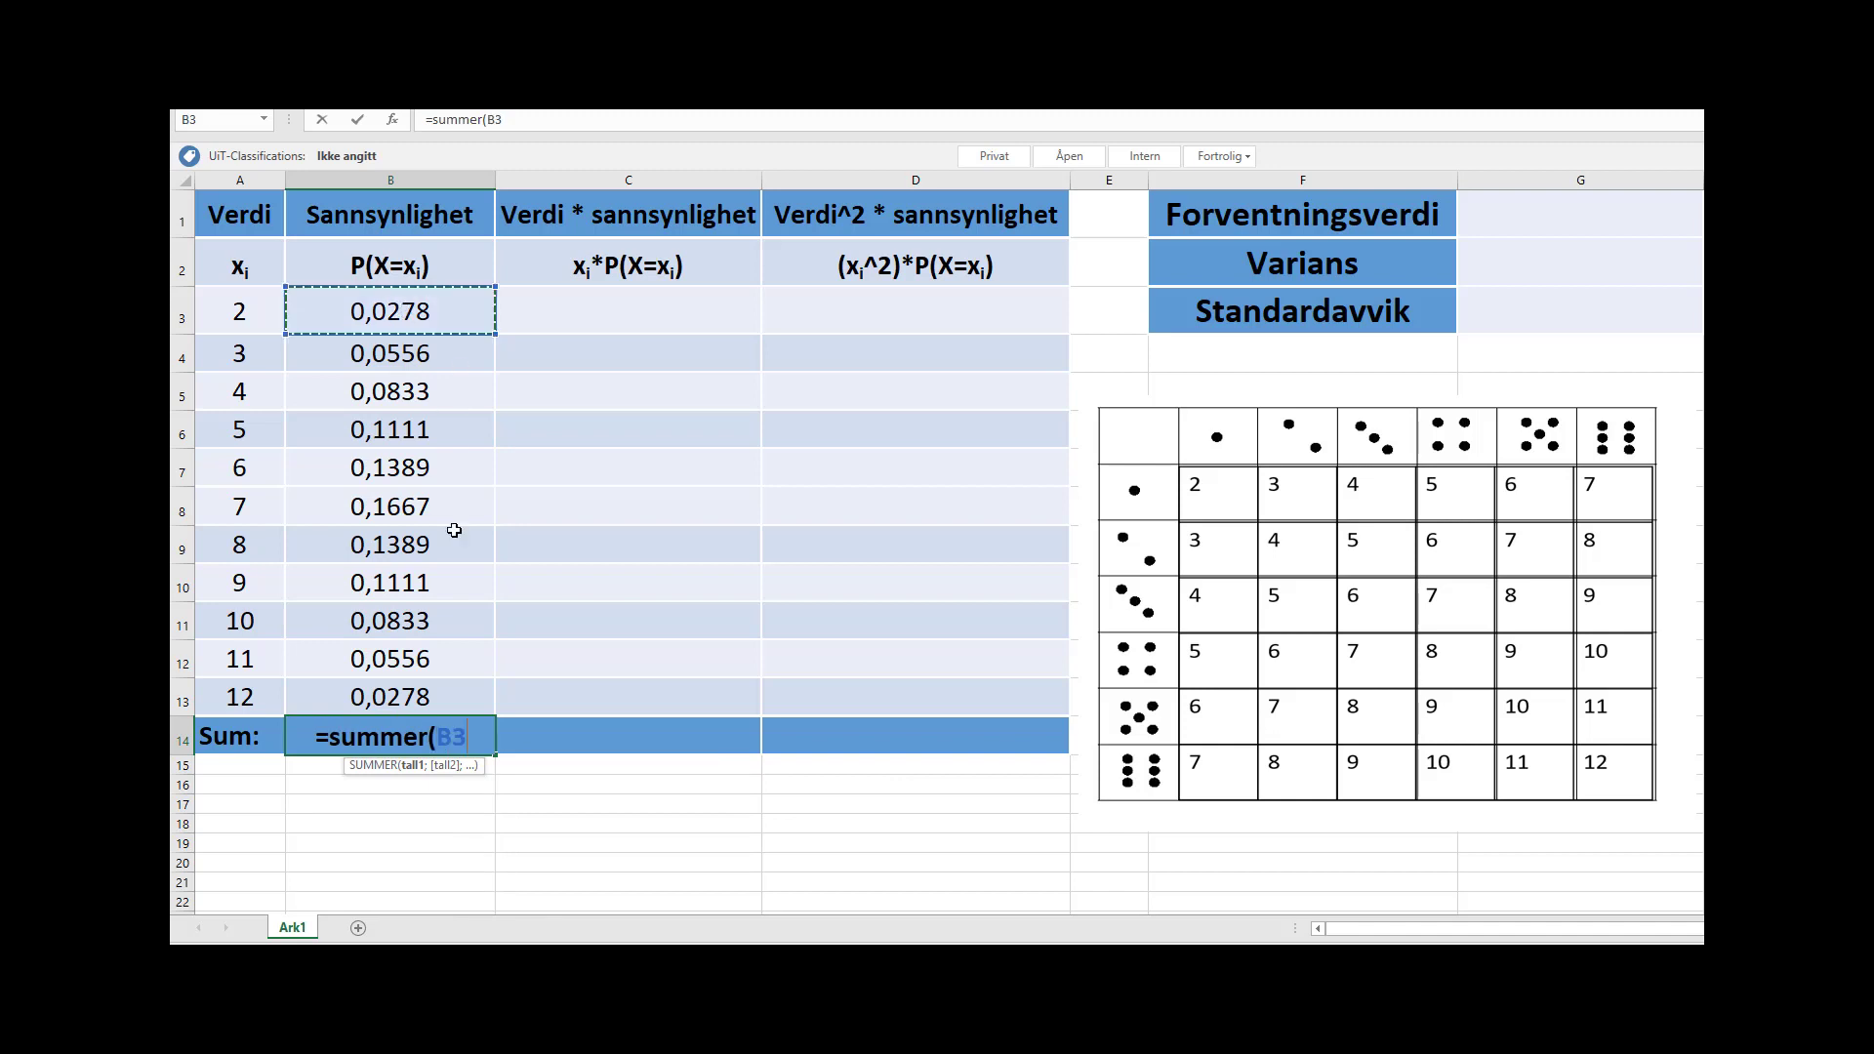
pyautogui.moveTo(453, 530); pyautogui.dragTo(488, 695)
pyautogui.write(')')
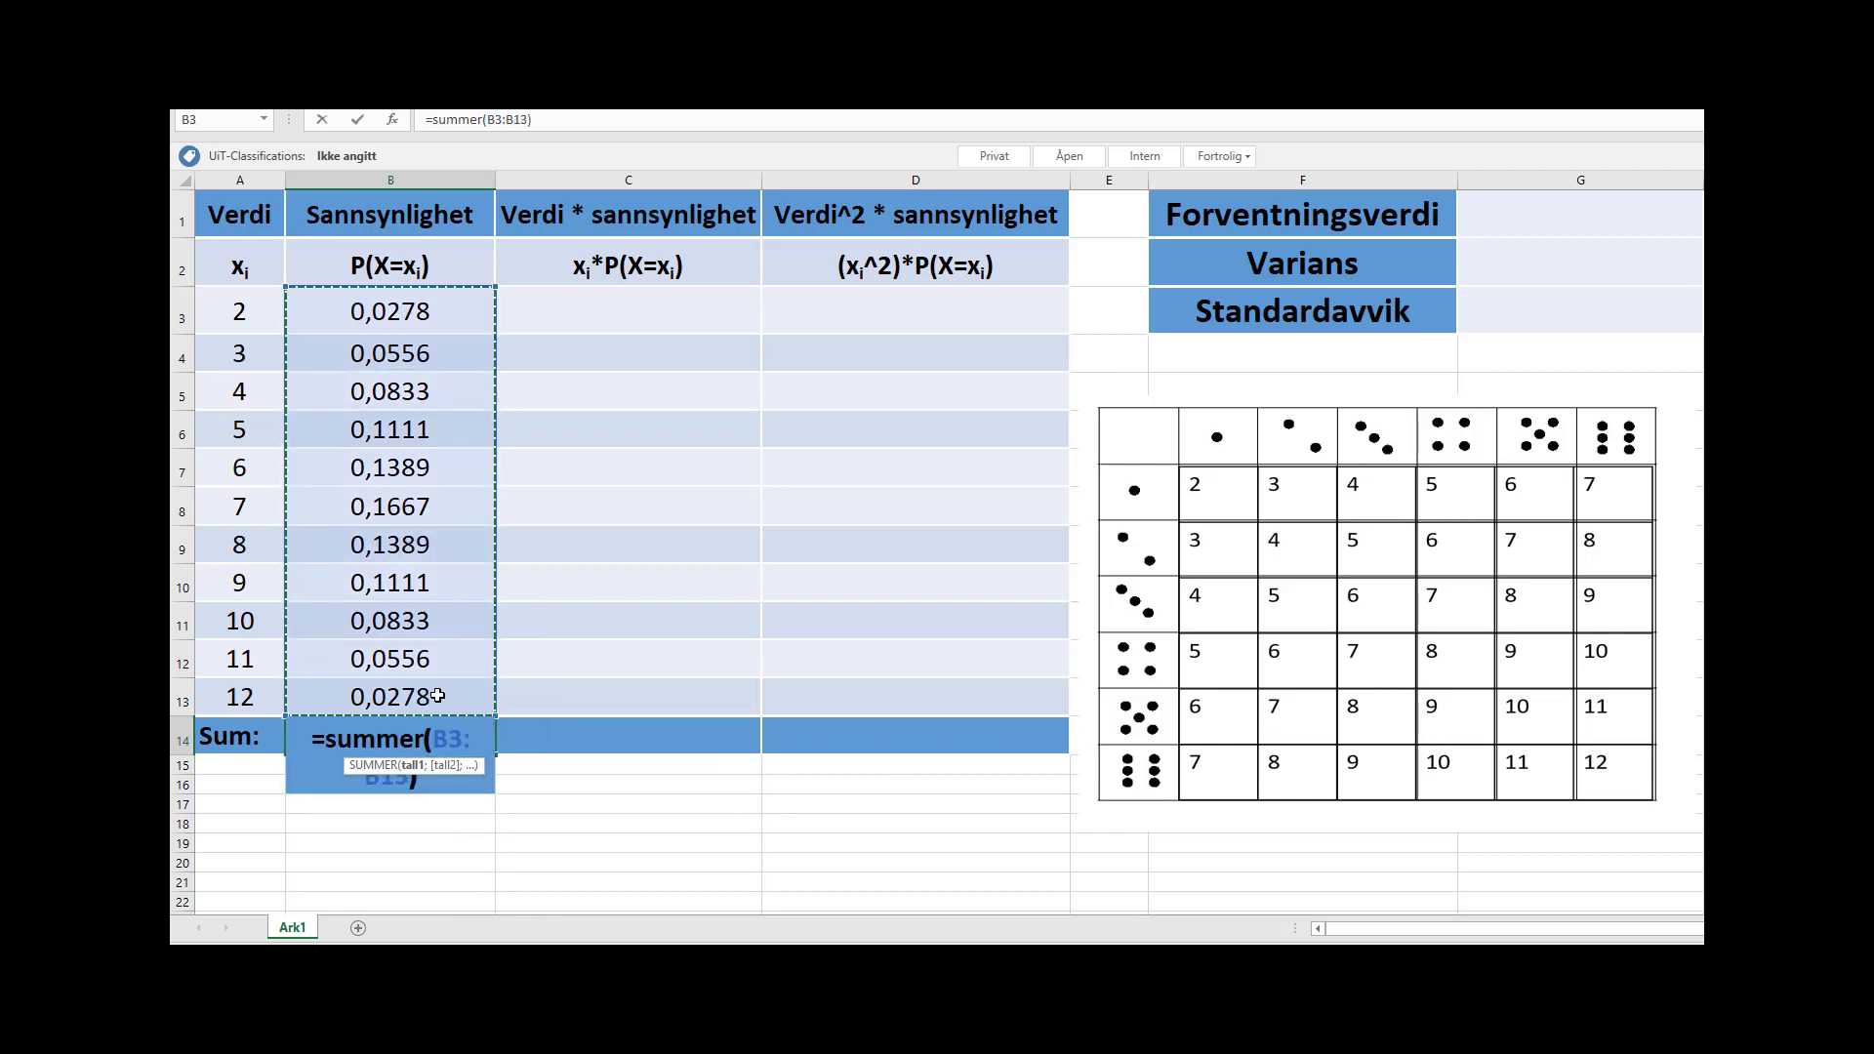
pyautogui.press('Return')
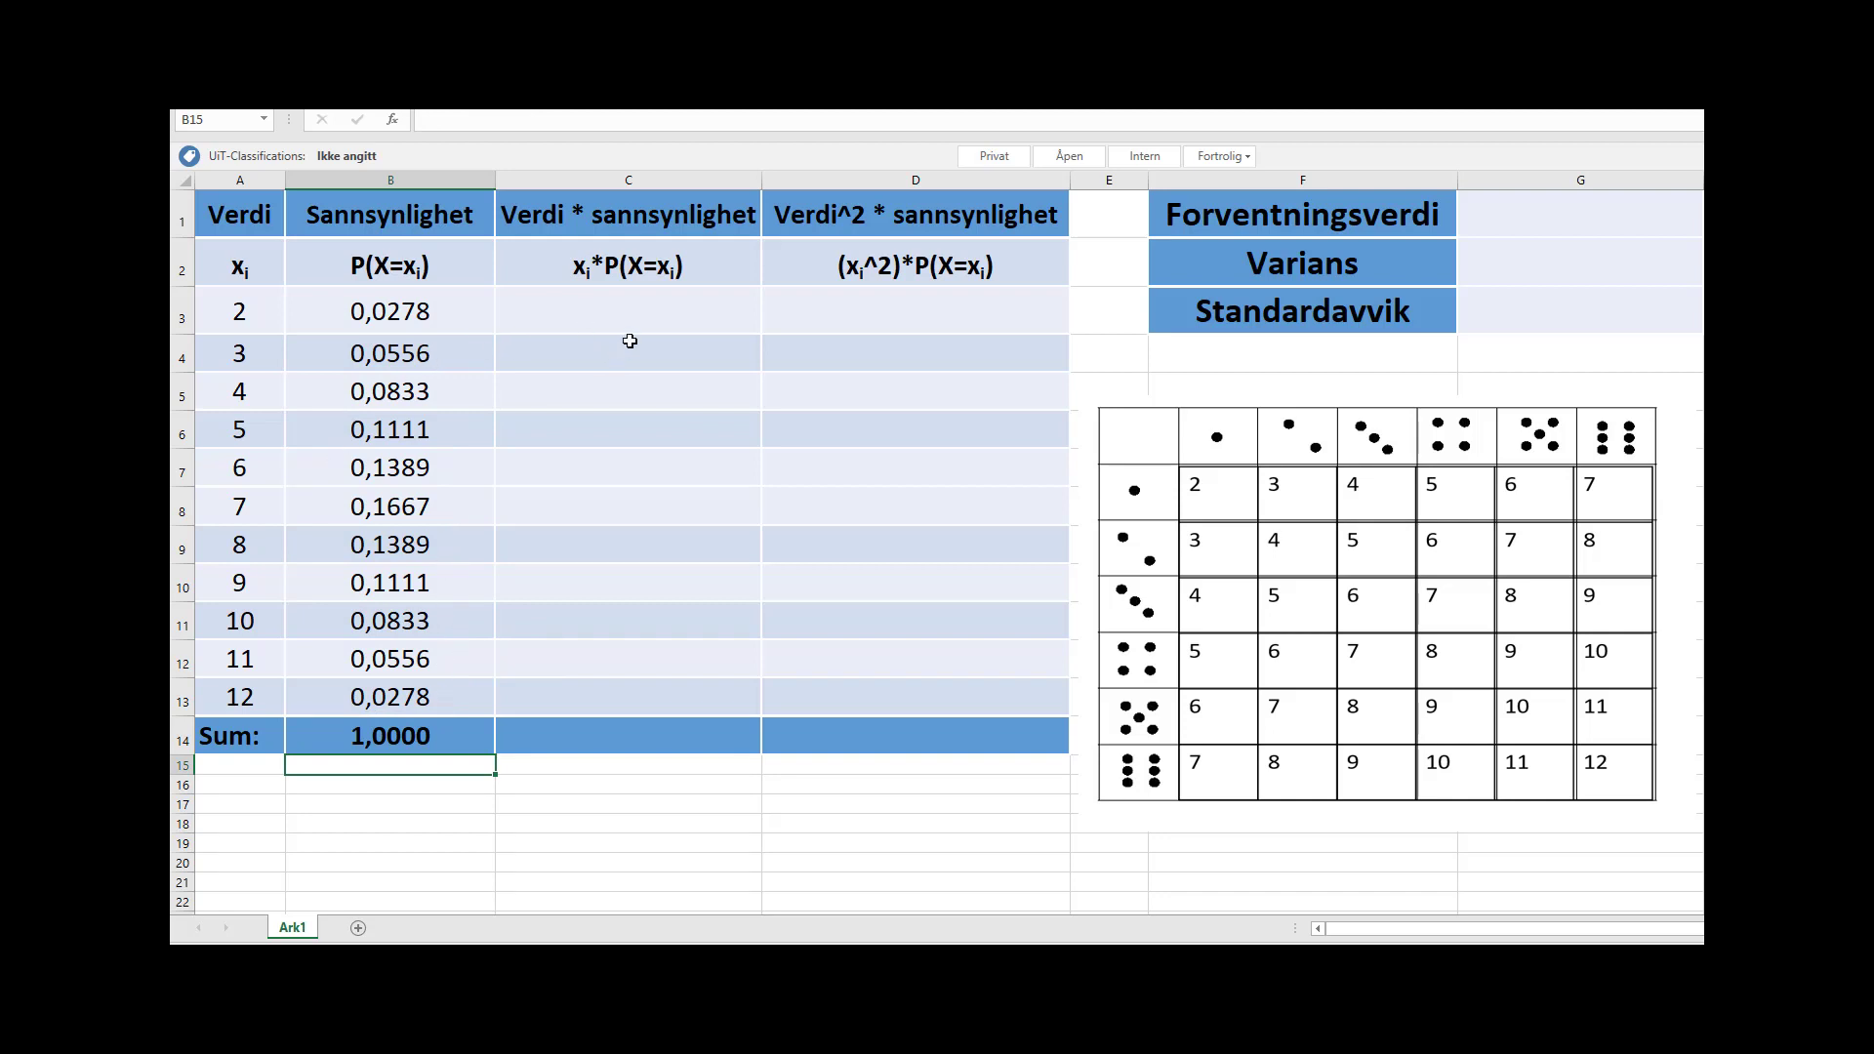
# - Calculate value times probability in C3 with =A3*B3 and fill the formula down to C13
pyautogui.click(626, 309)
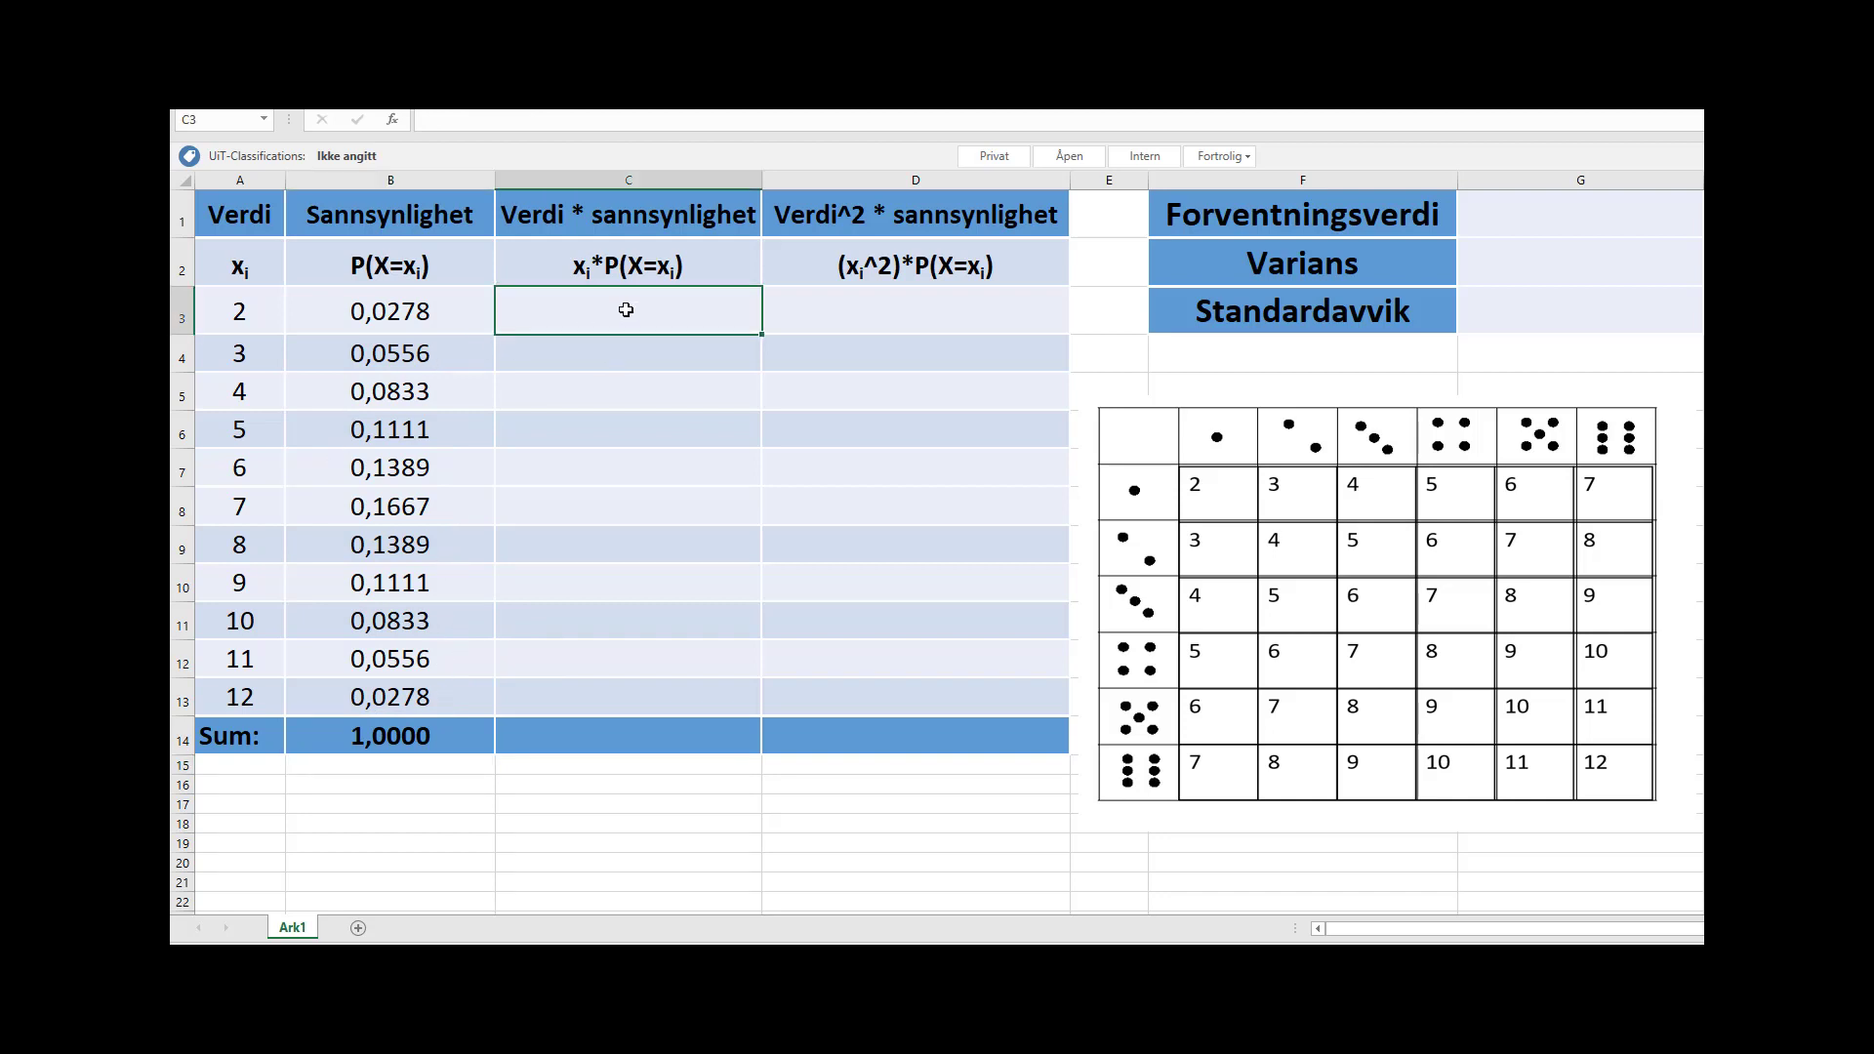
pyautogui.write('=')
pyautogui.click(258, 310)
pyautogui.write('*')
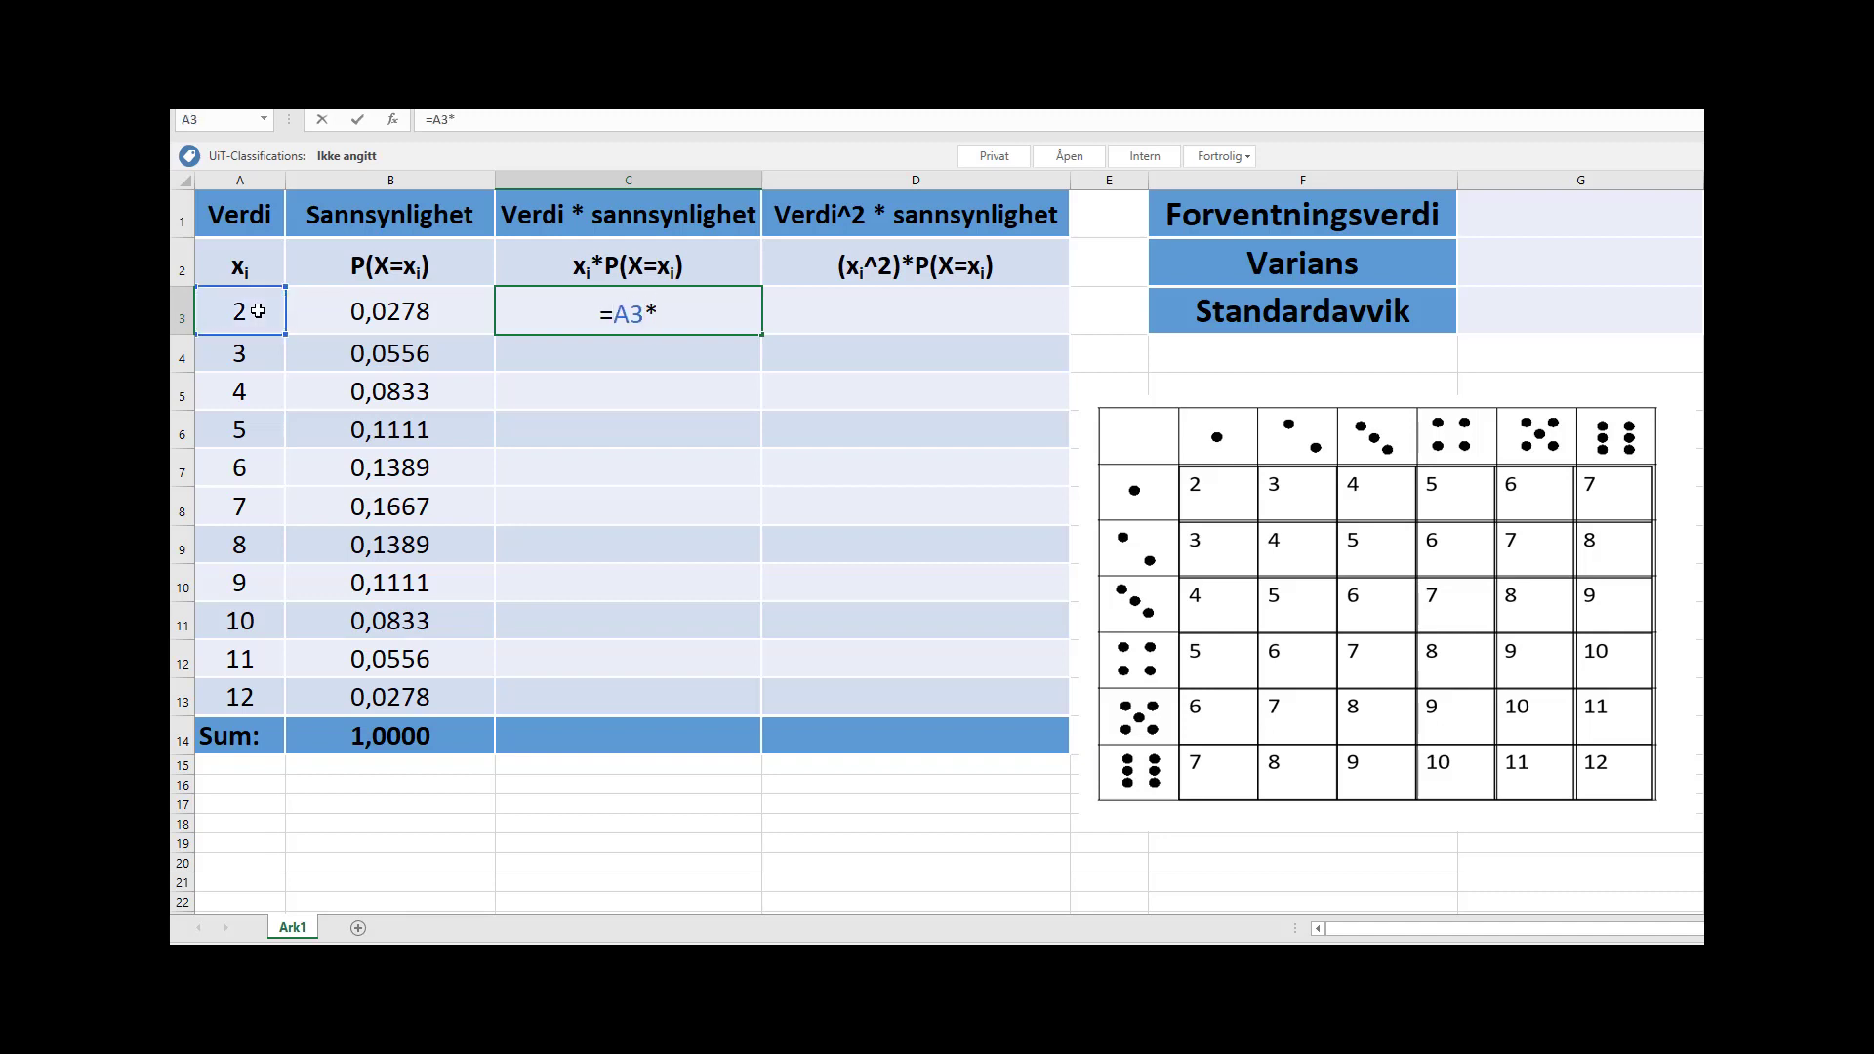
pyautogui.click(331, 313)
pyautogui.press('Return')
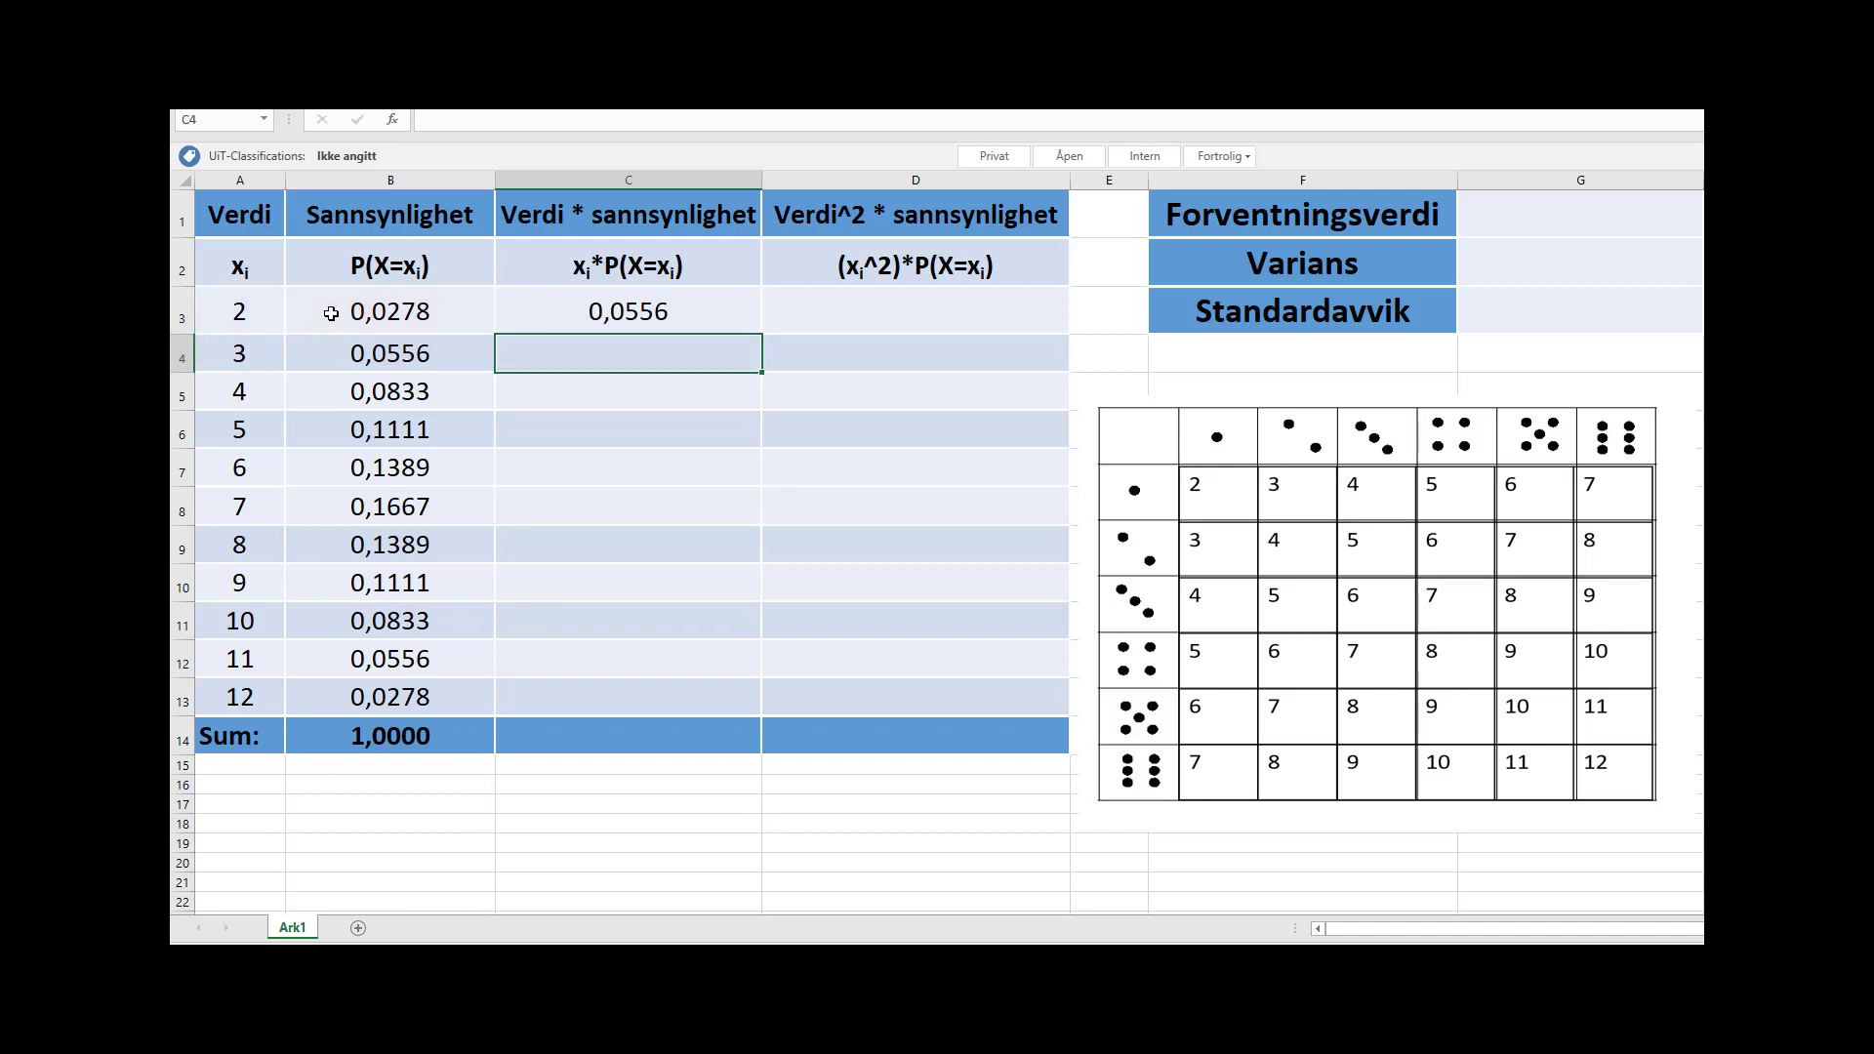
pyautogui.click(633, 303)
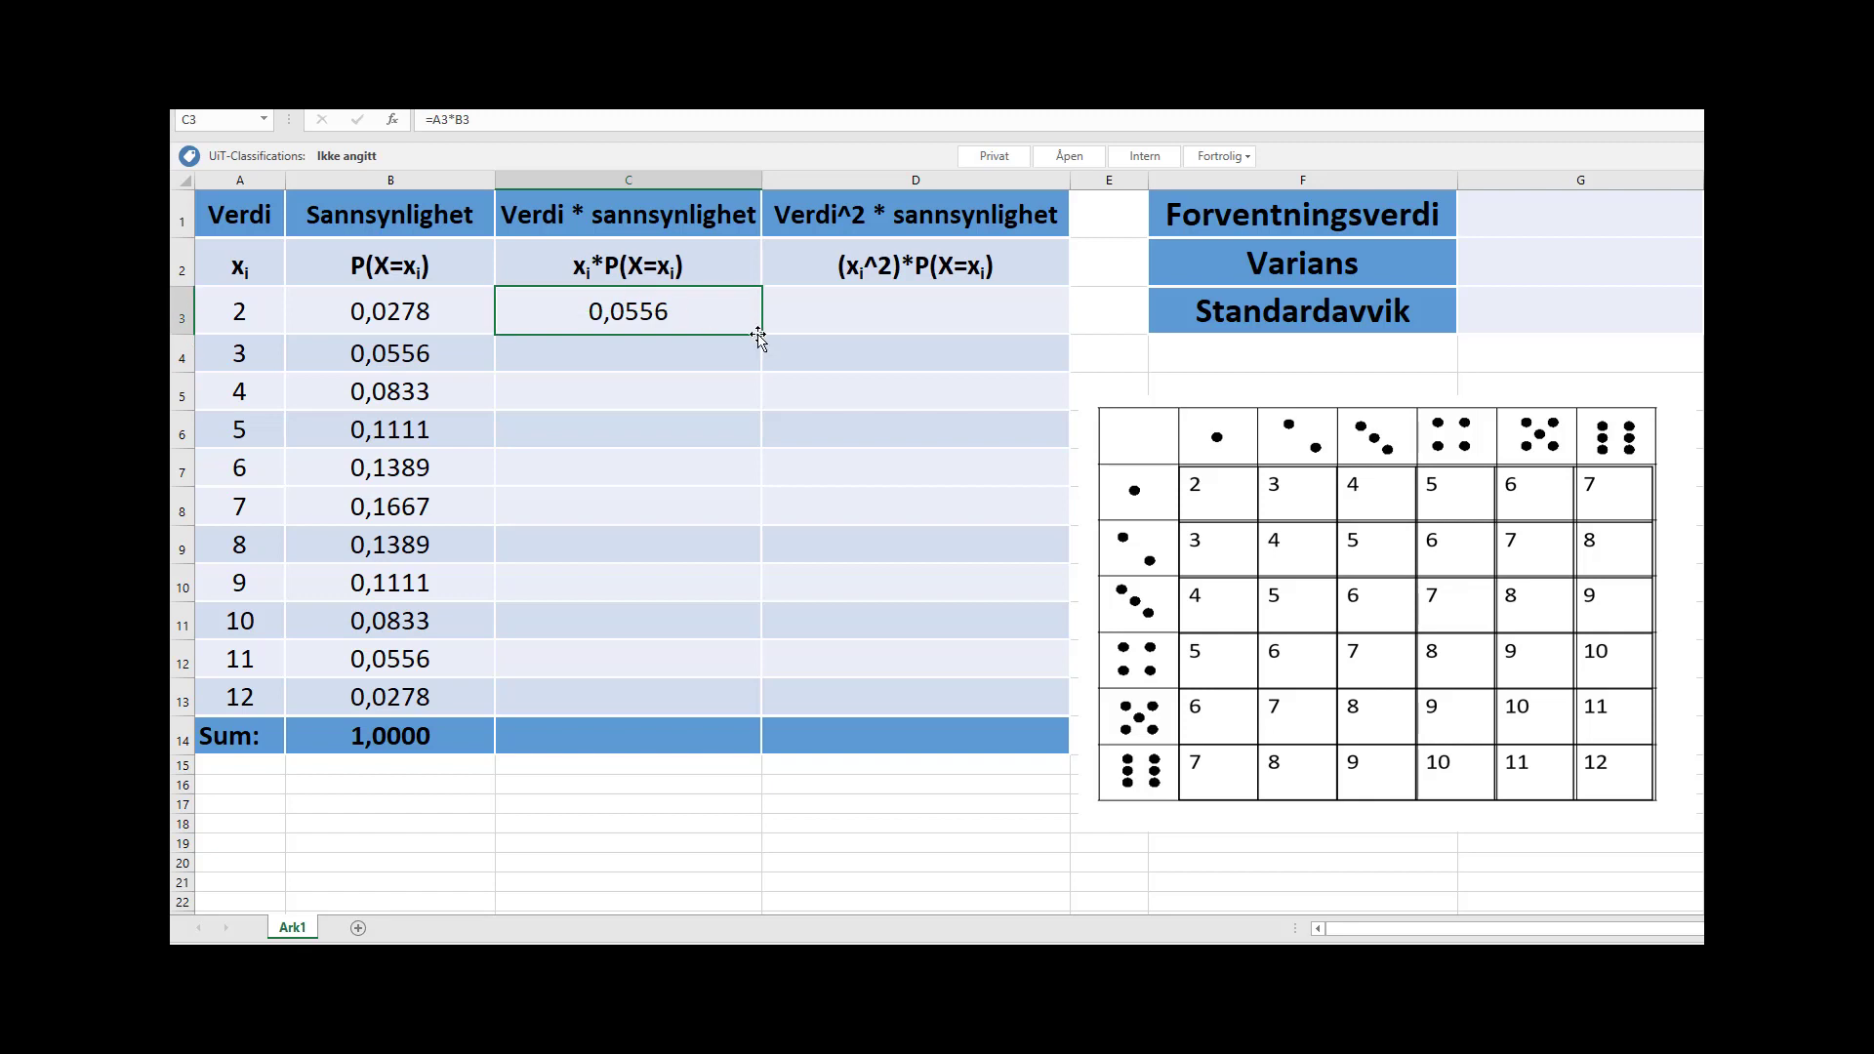
pyautogui.moveTo(762, 334); pyautogui.dragTo(758, 704)
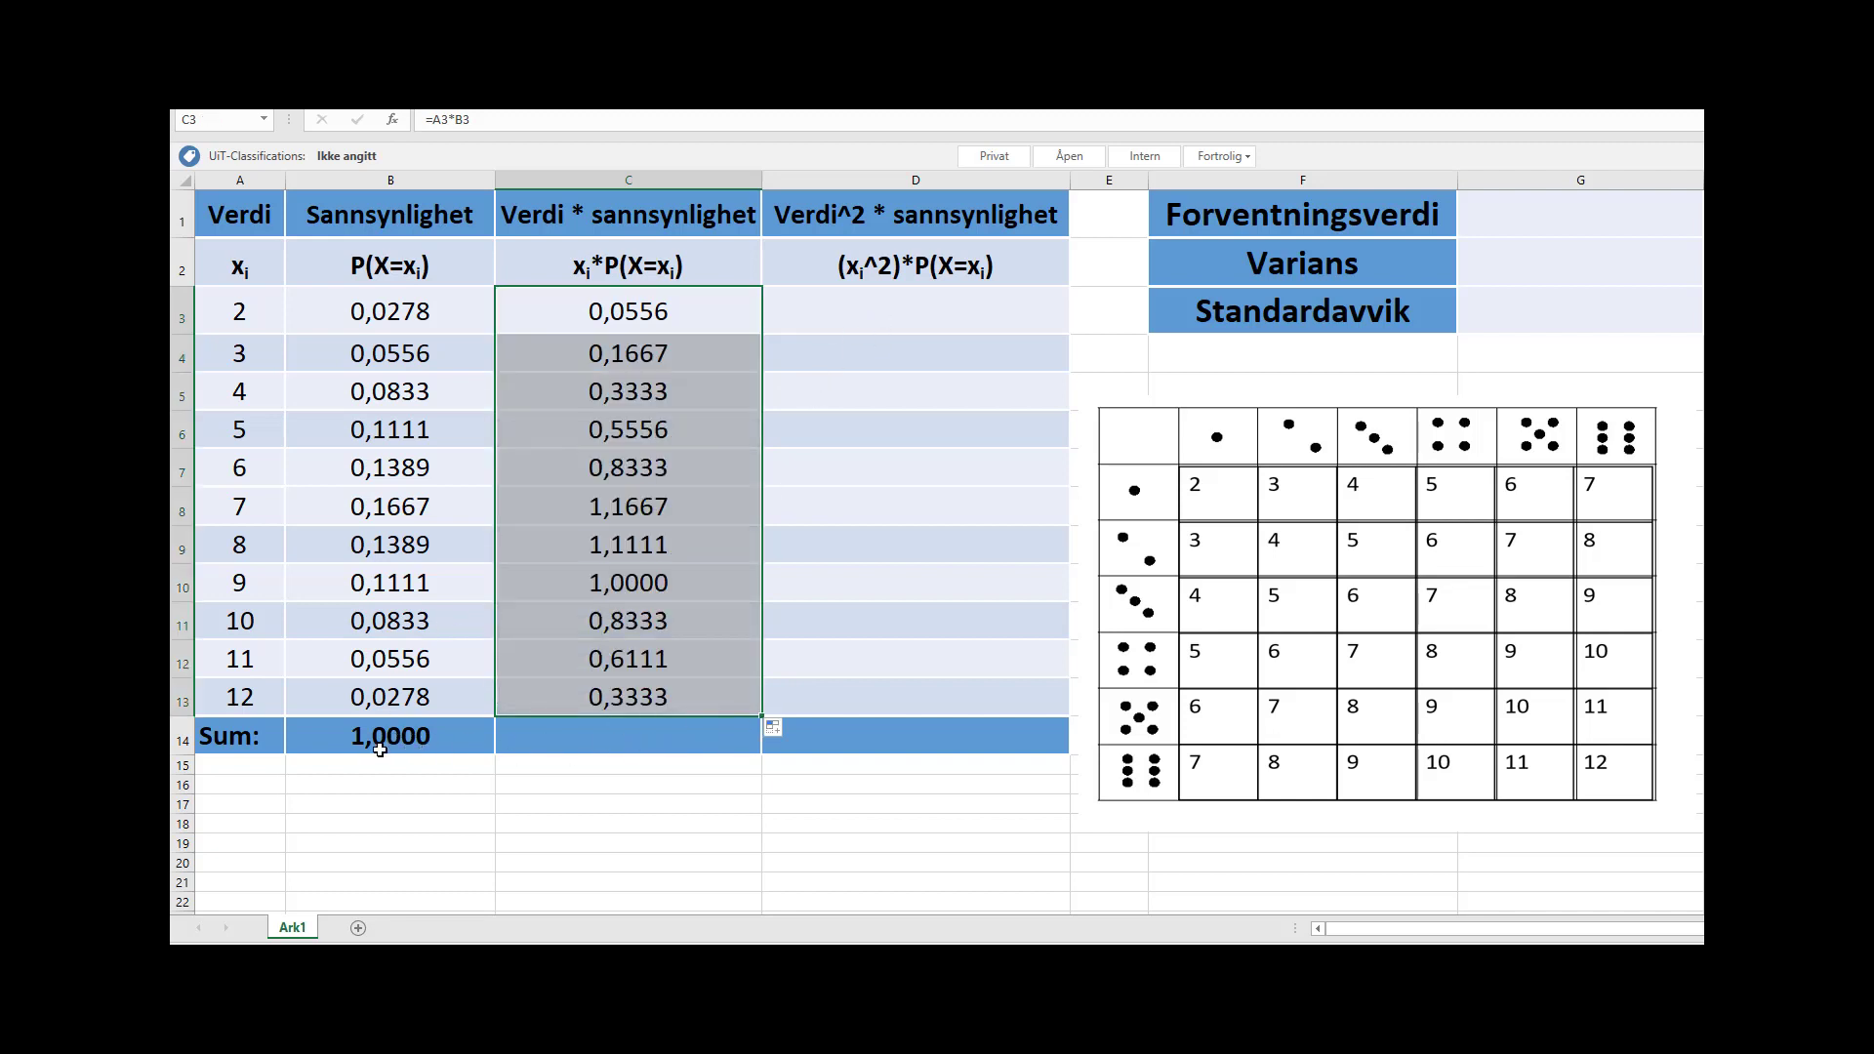
# - Copy the sum formula from B14 across to C14 and D14
pyautogui.click(380, 741)
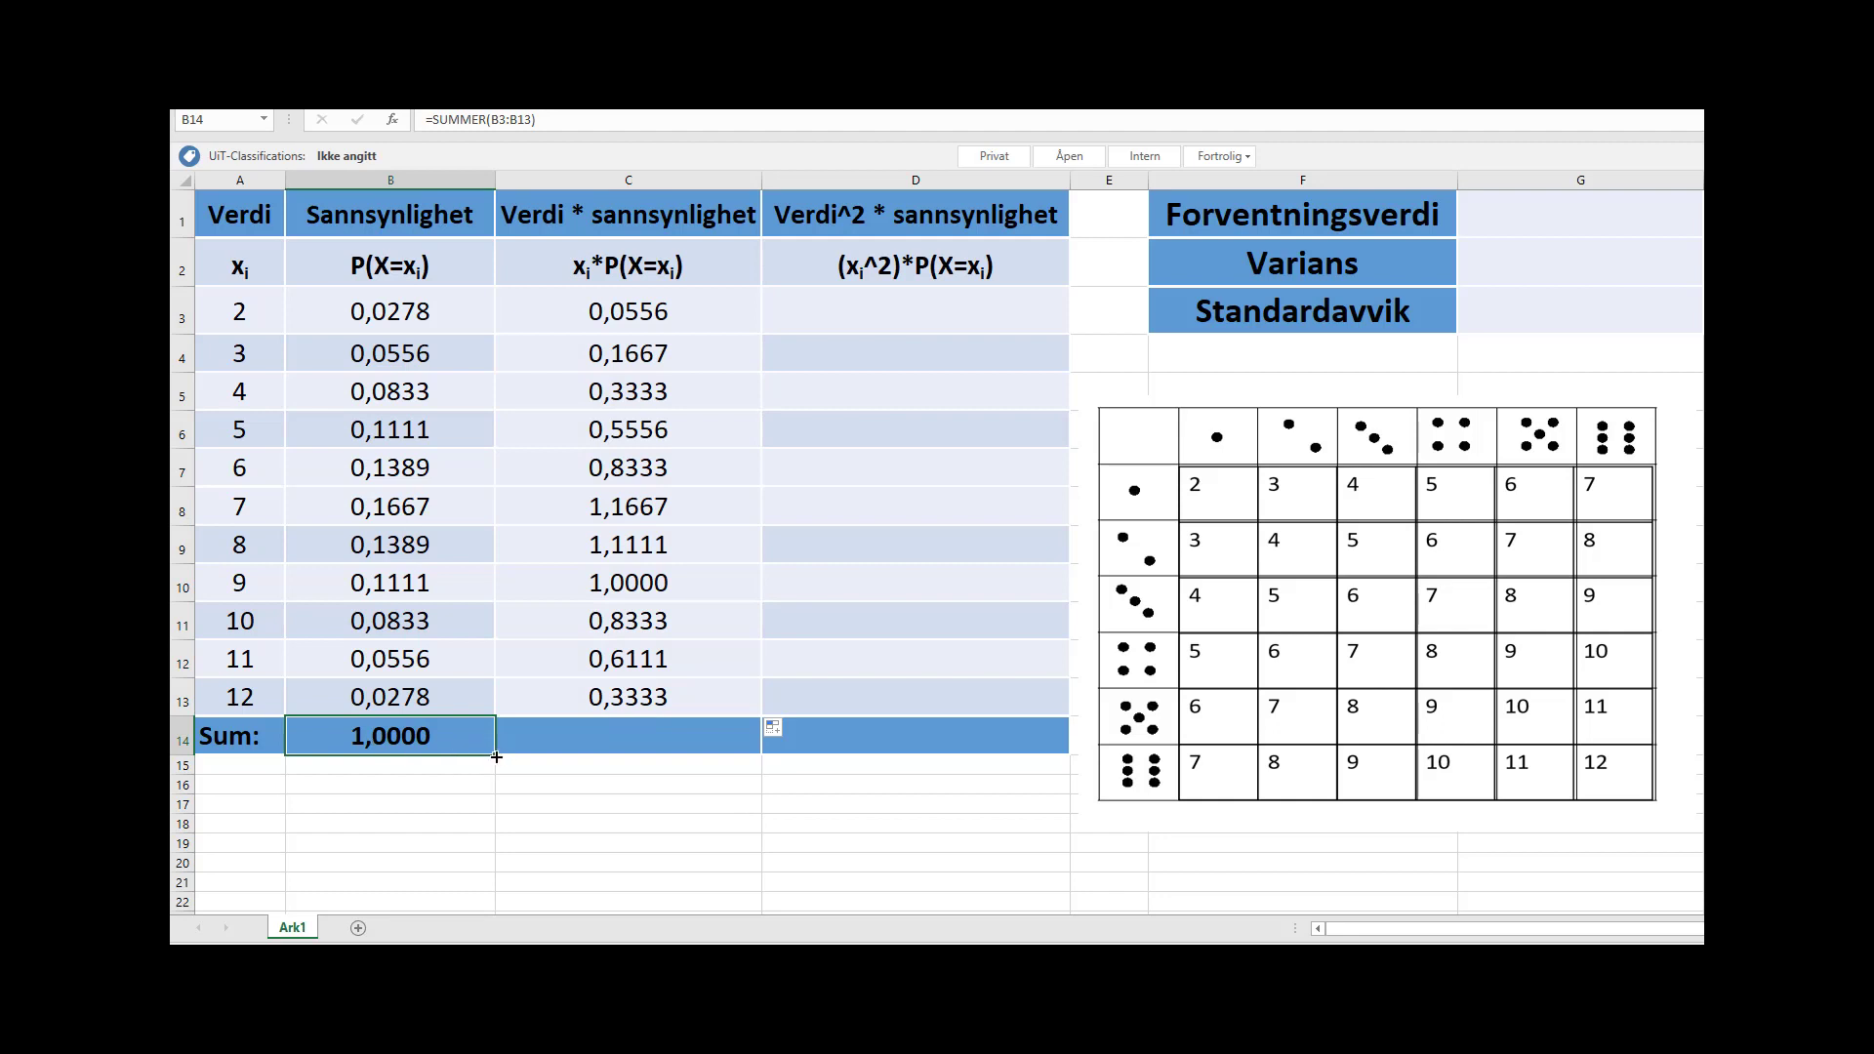
pyautogui.moveTo(497, 757); pyautogui.dragTo(983, 745)
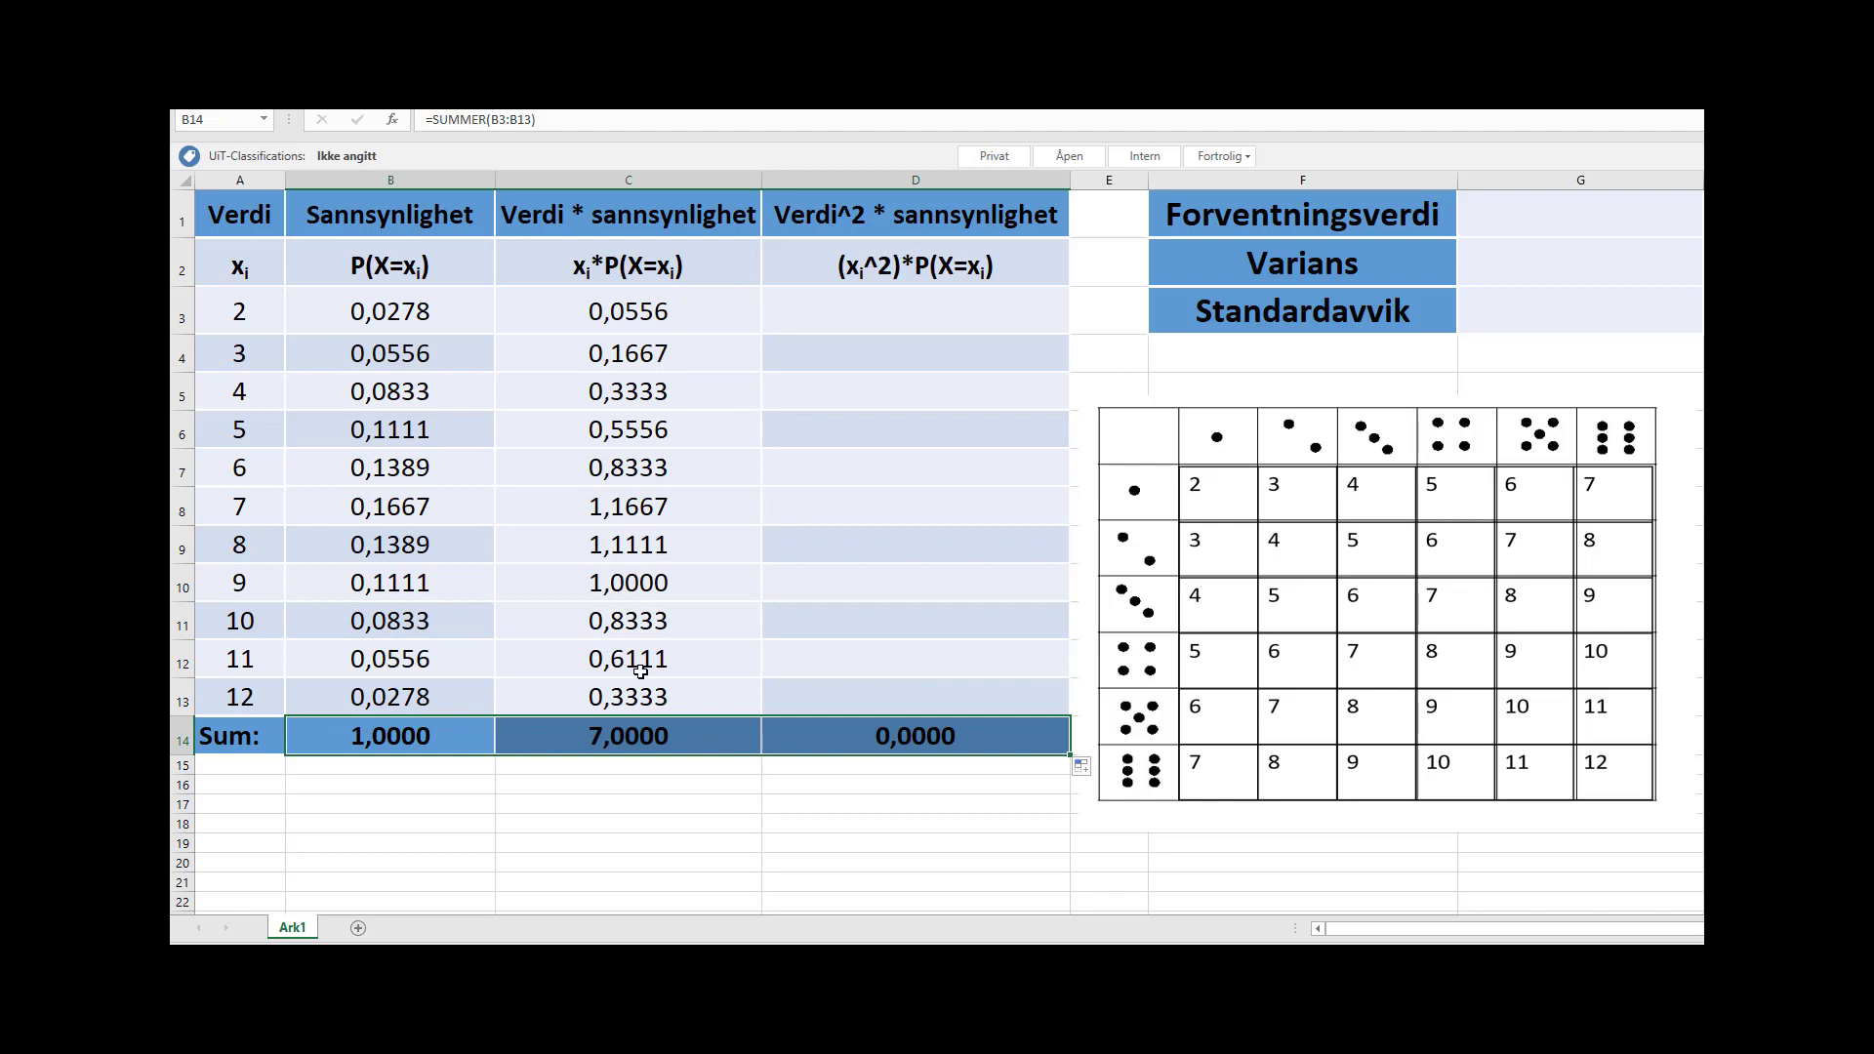
pyautogui.click(664, 743)
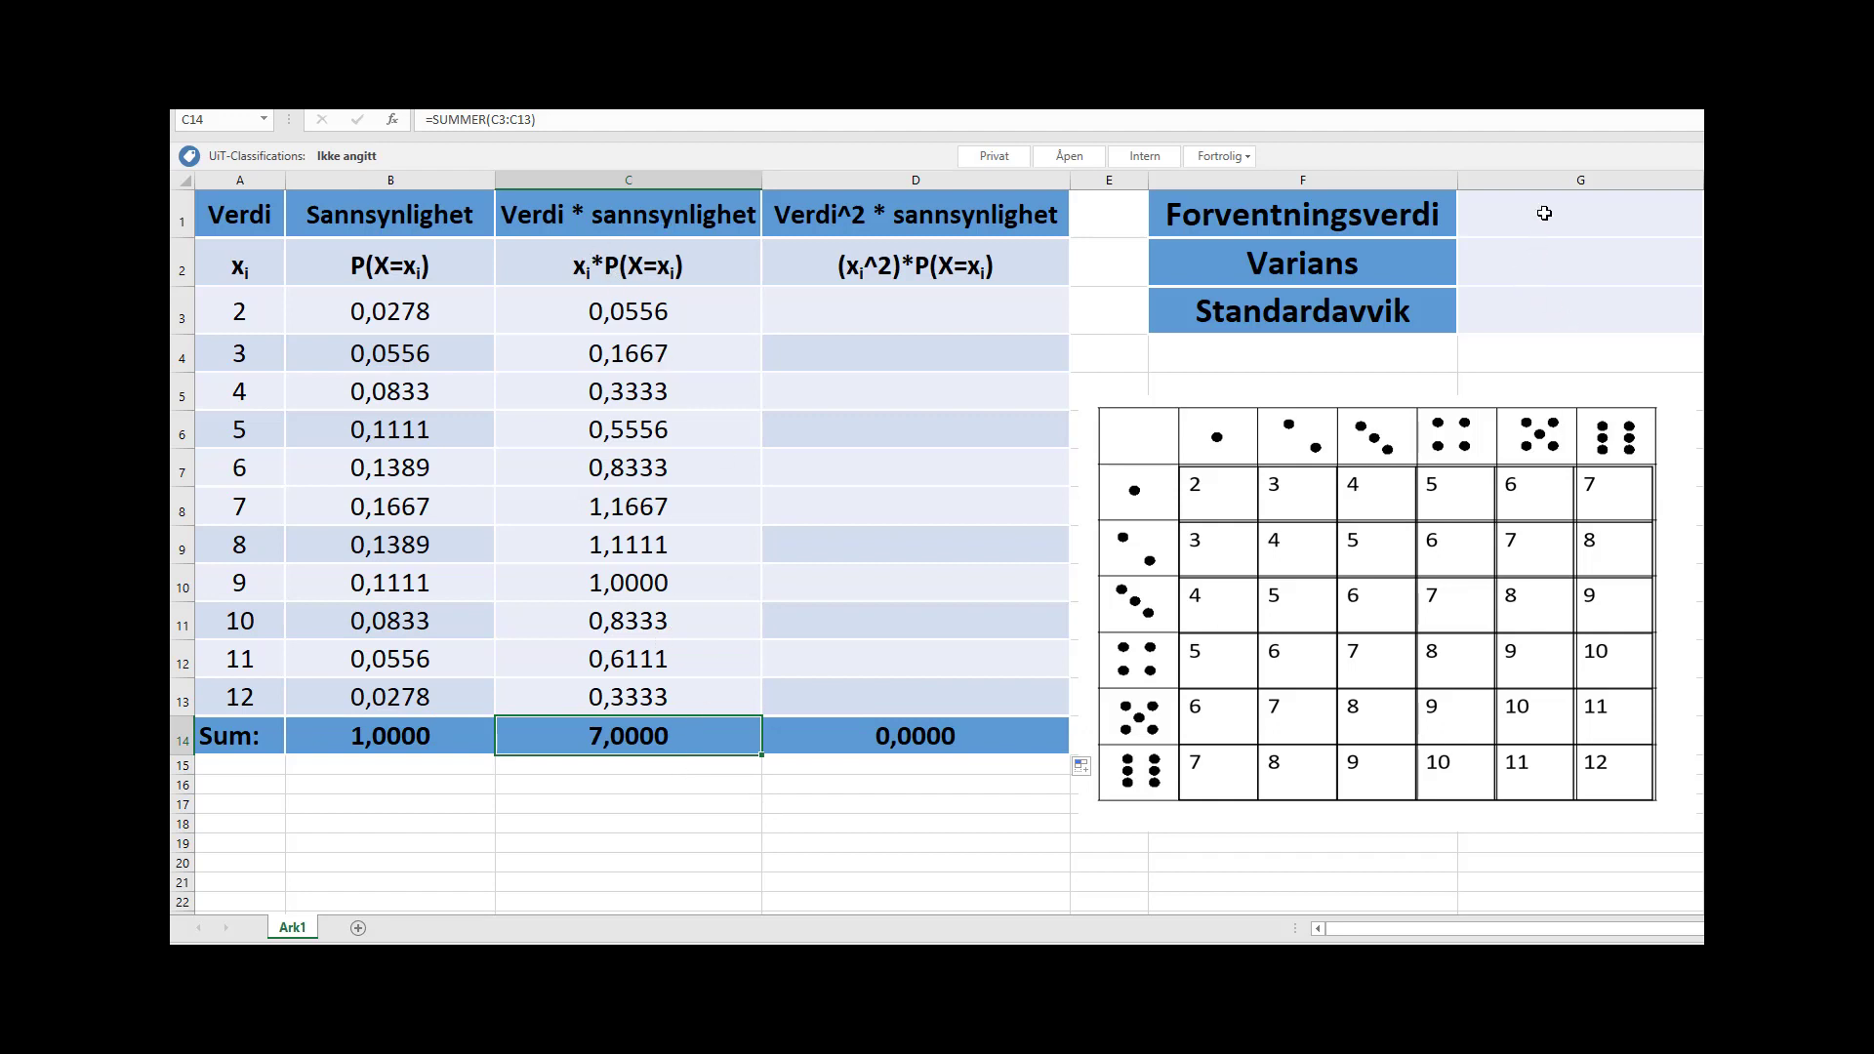
# - Set the Forventningsverdi result in G1 to reference the column C sum in C14
pyautogui.click(1544, 213)
pyautogui.write('=')
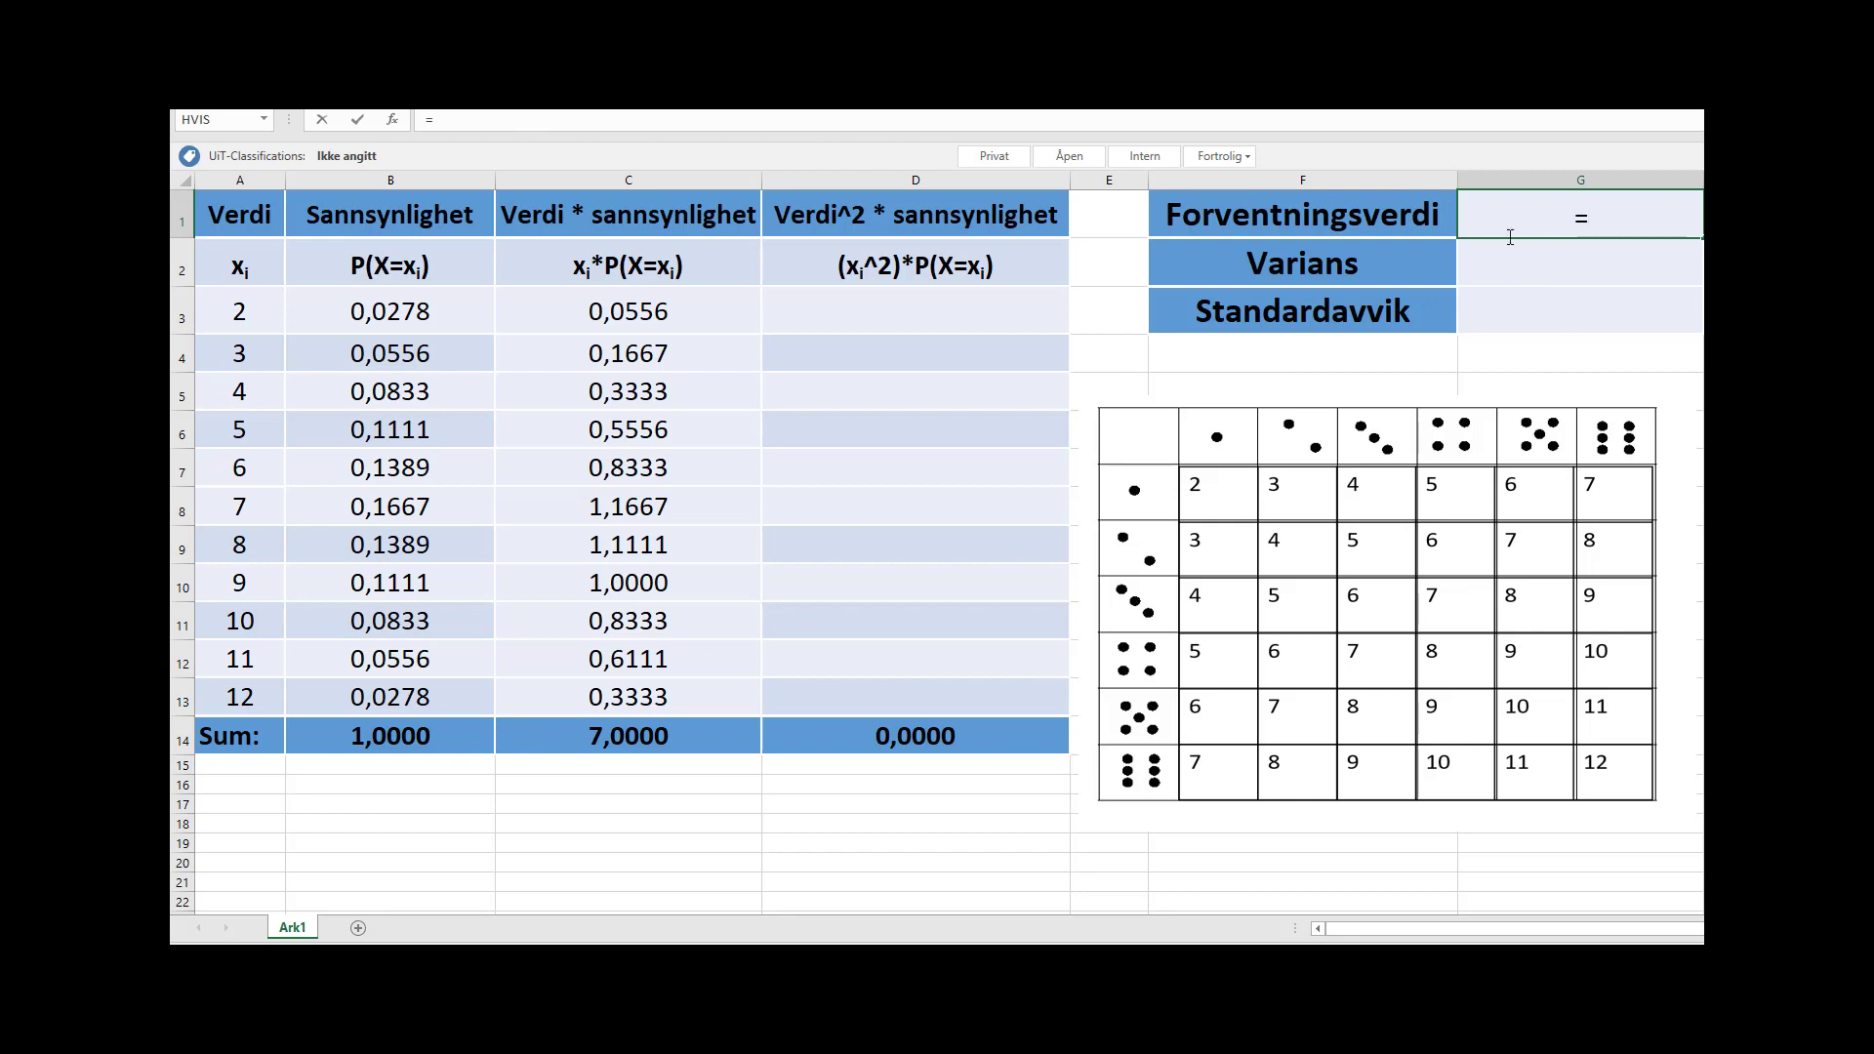
pyautogui.click(640, 738)
pyautogui.press('Return')
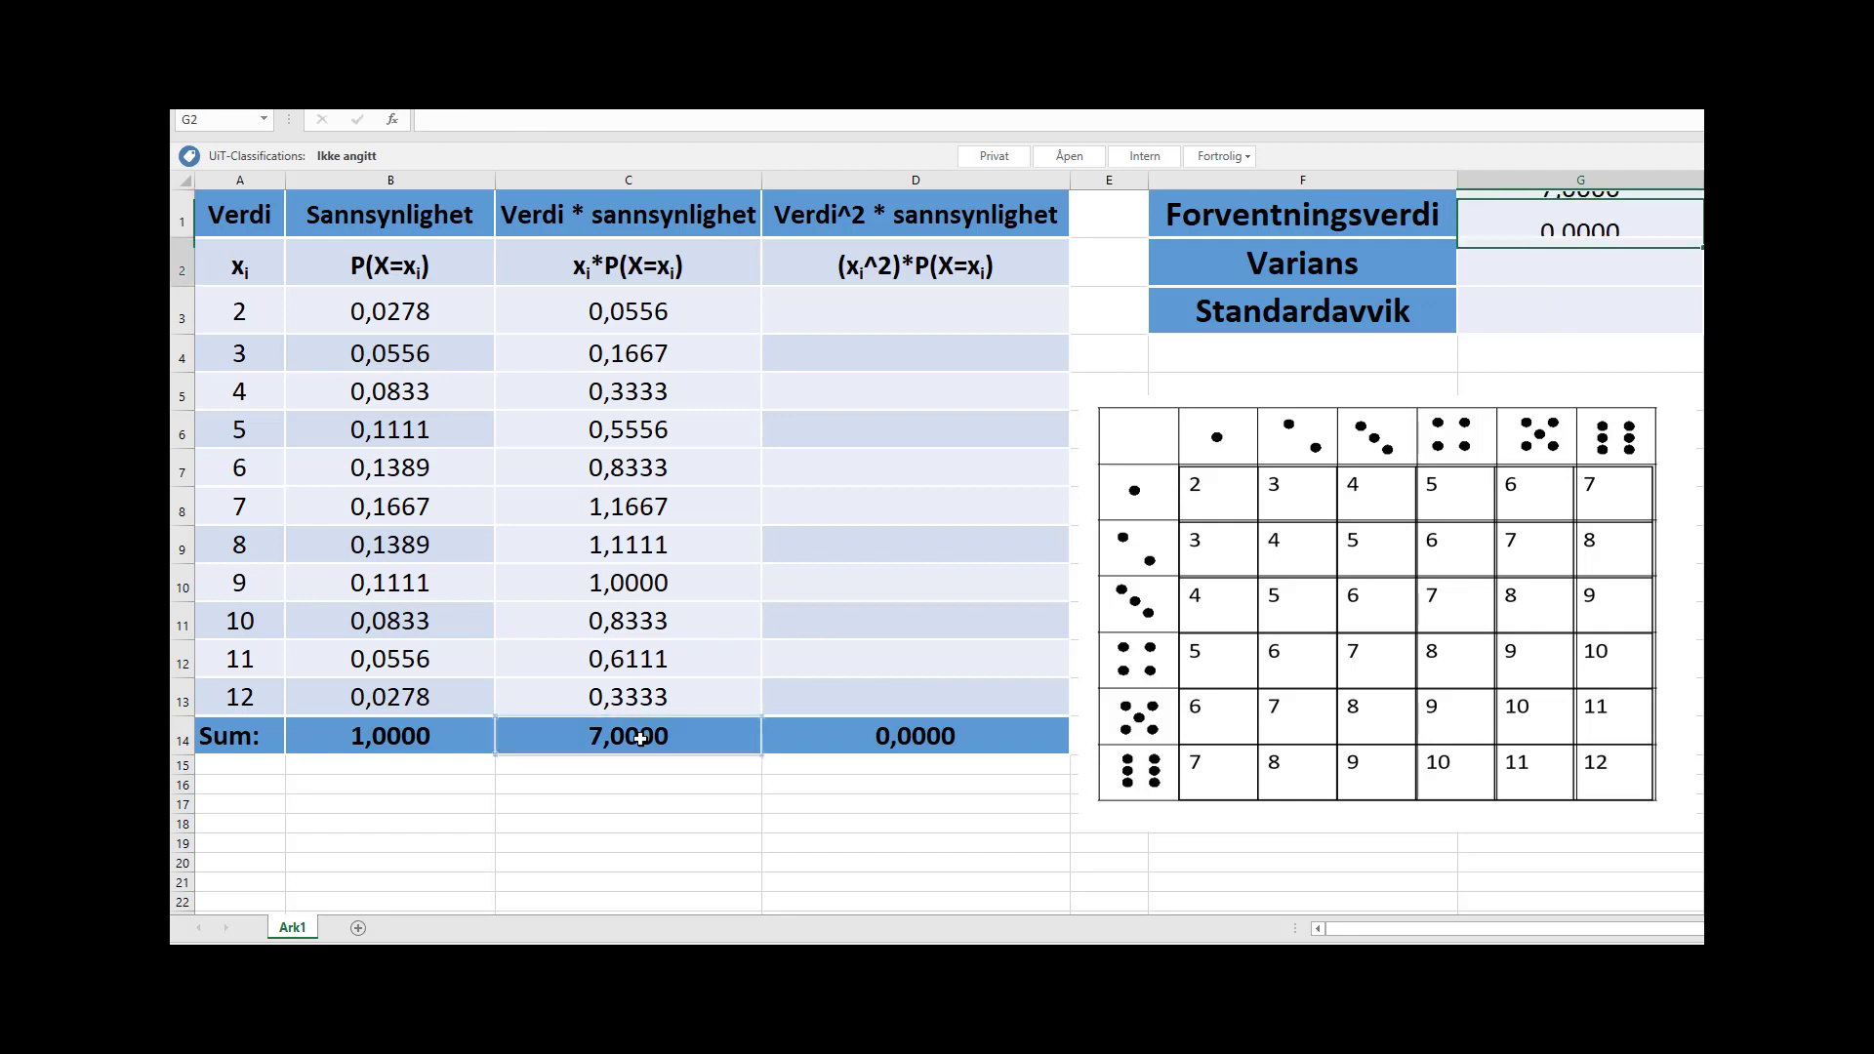
# - Calculate squared value times probability in D3 with =A3^2*B3 and fill the formula down to D13
pyautogui.click(858, 320)
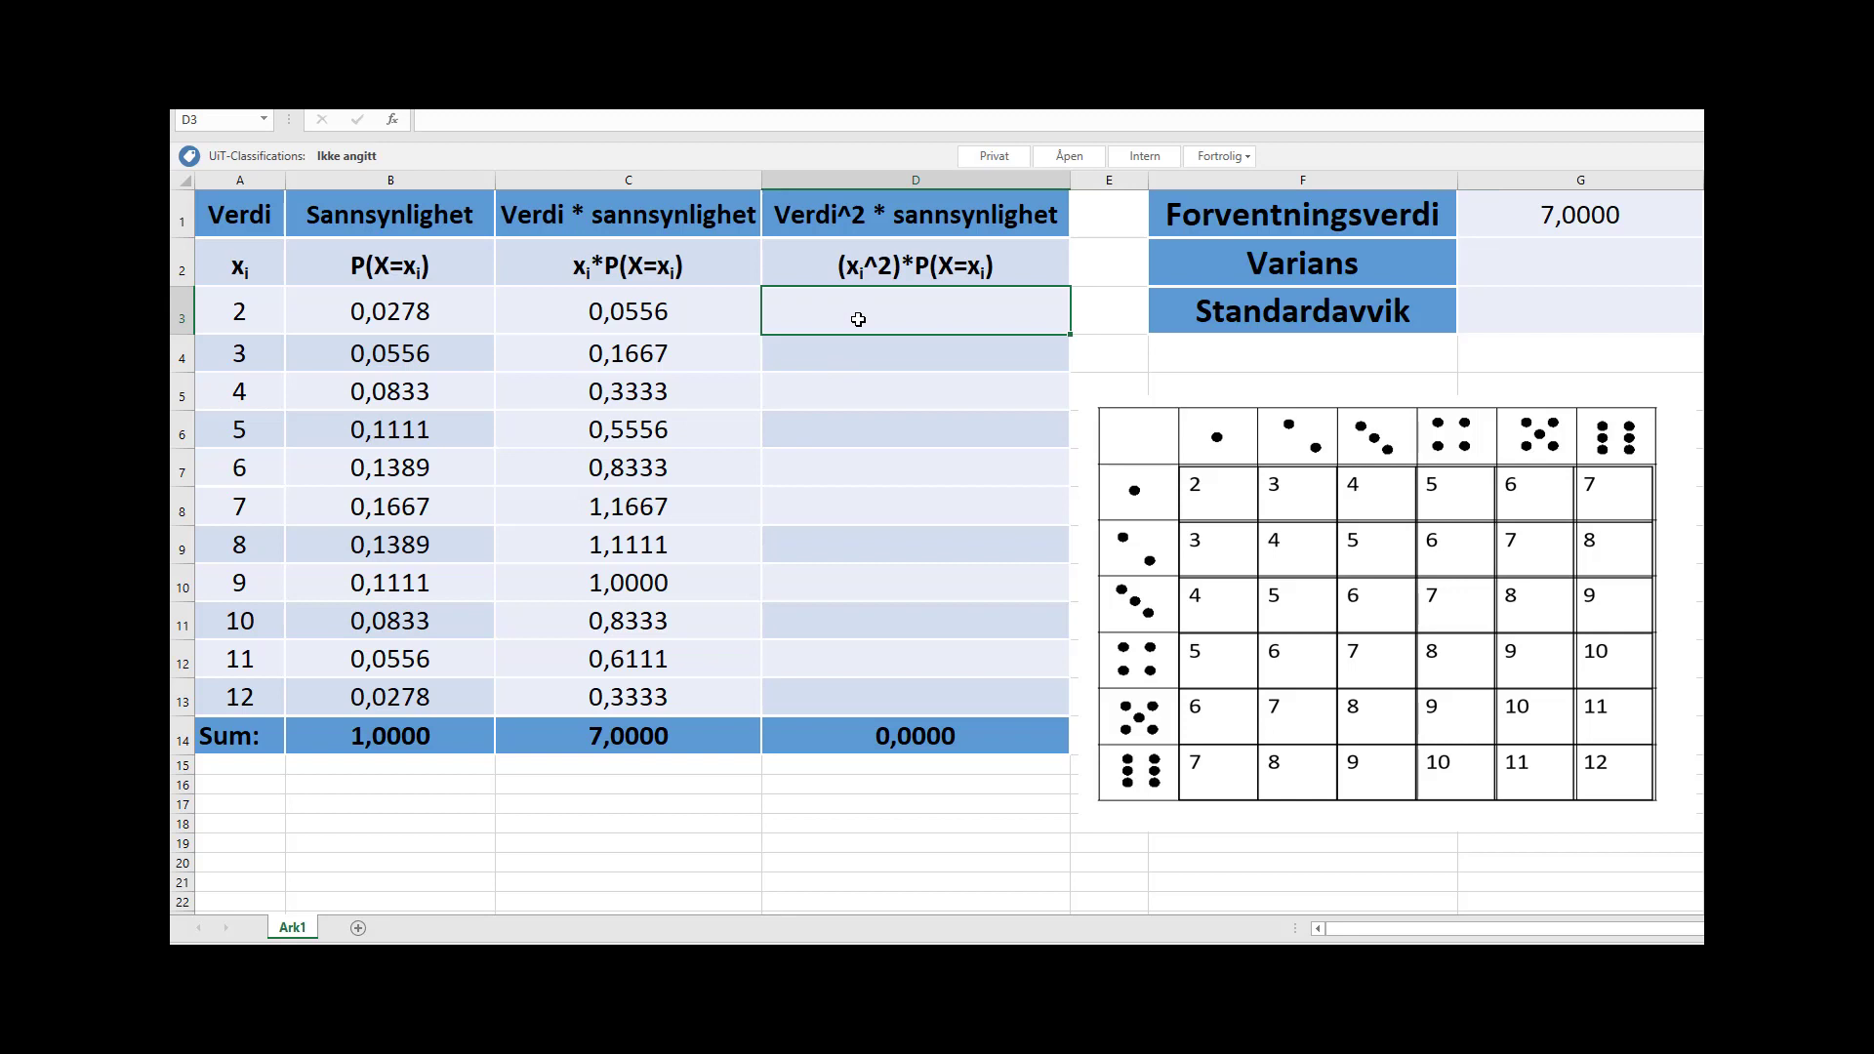
pyautogui.write('=')
pyautogui.click(239, 320)
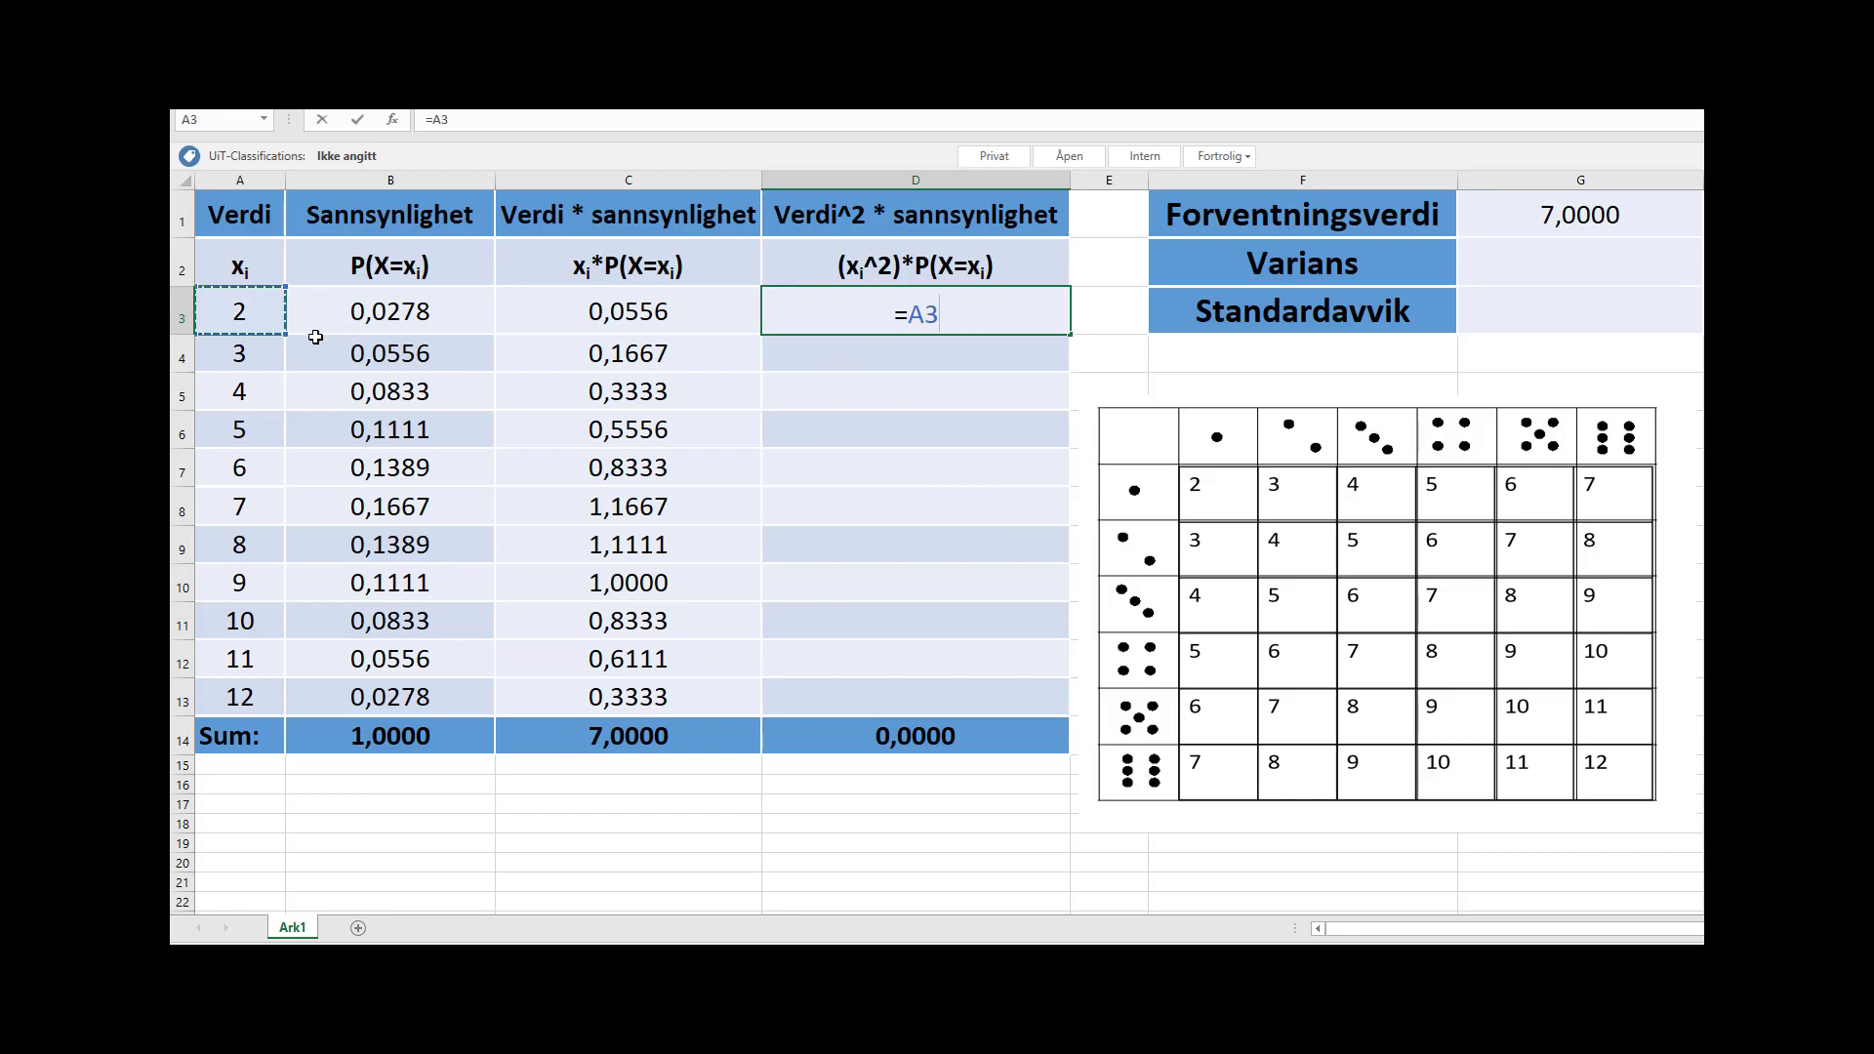
pyautogui.write('^2*')
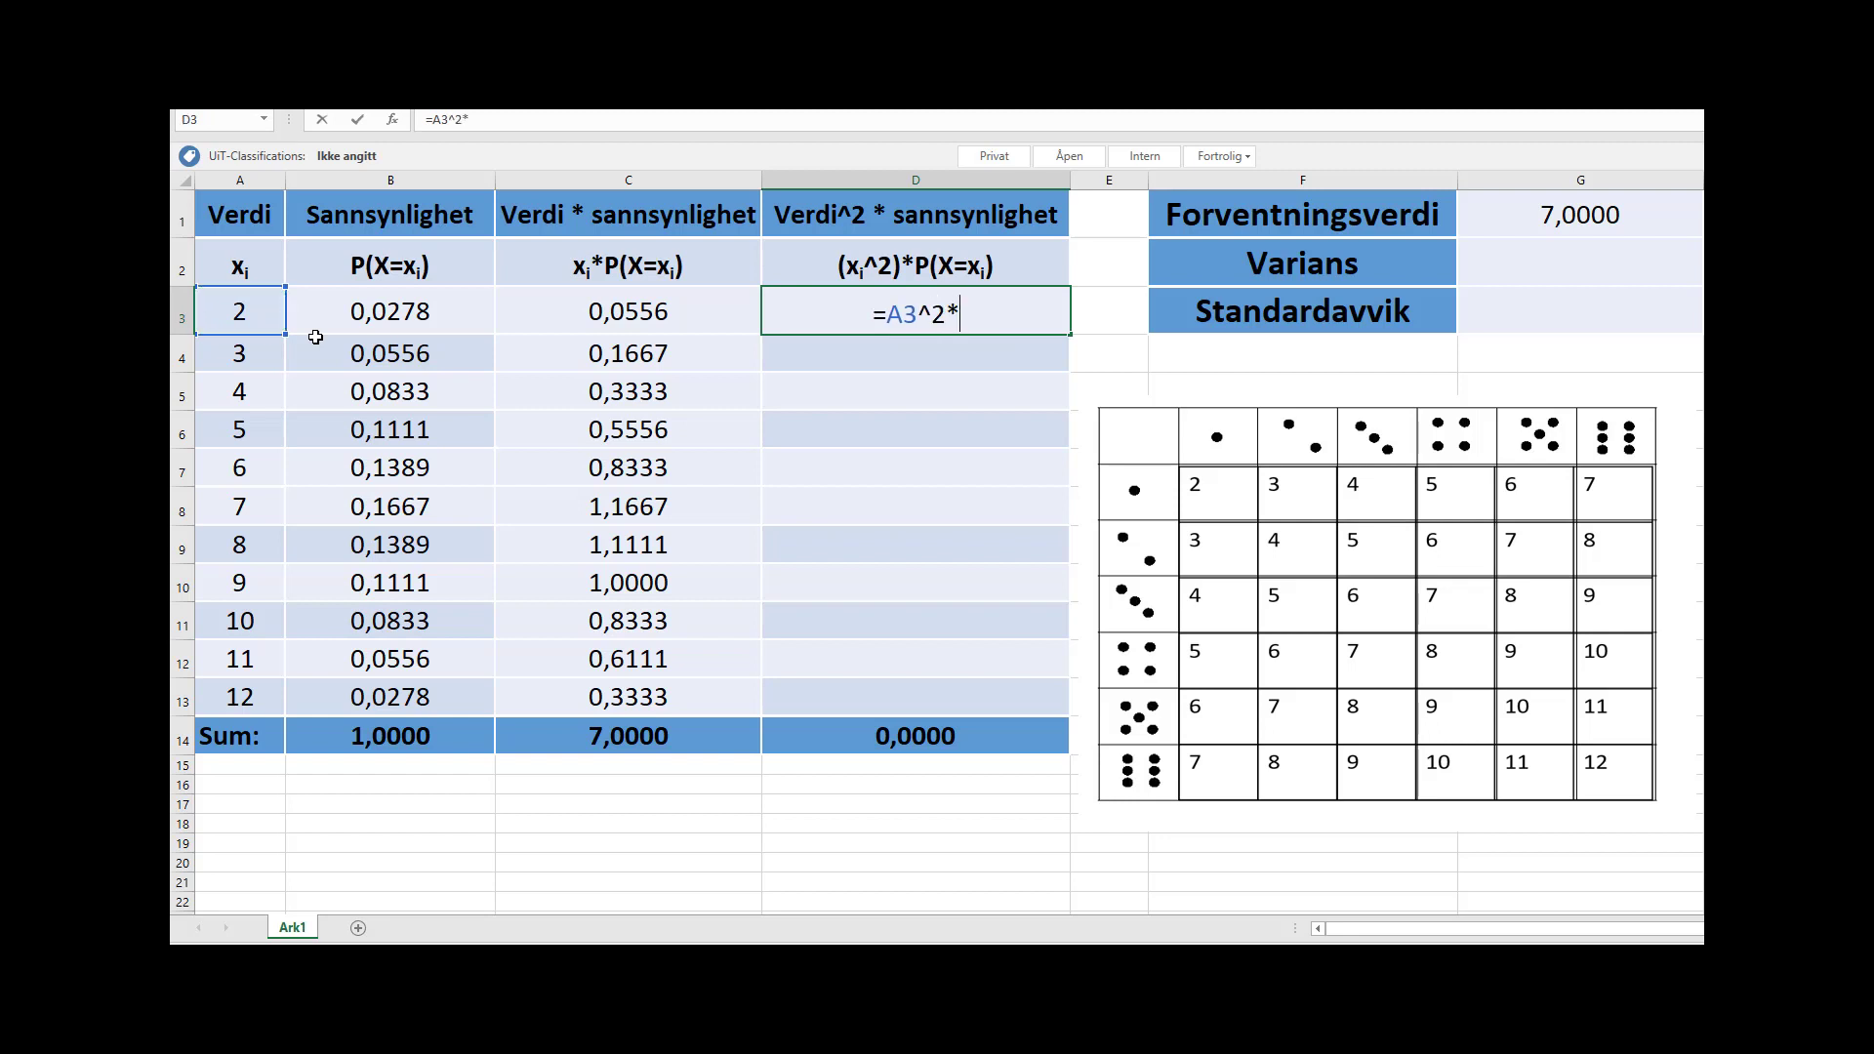
pyautogui.click(376, 308)
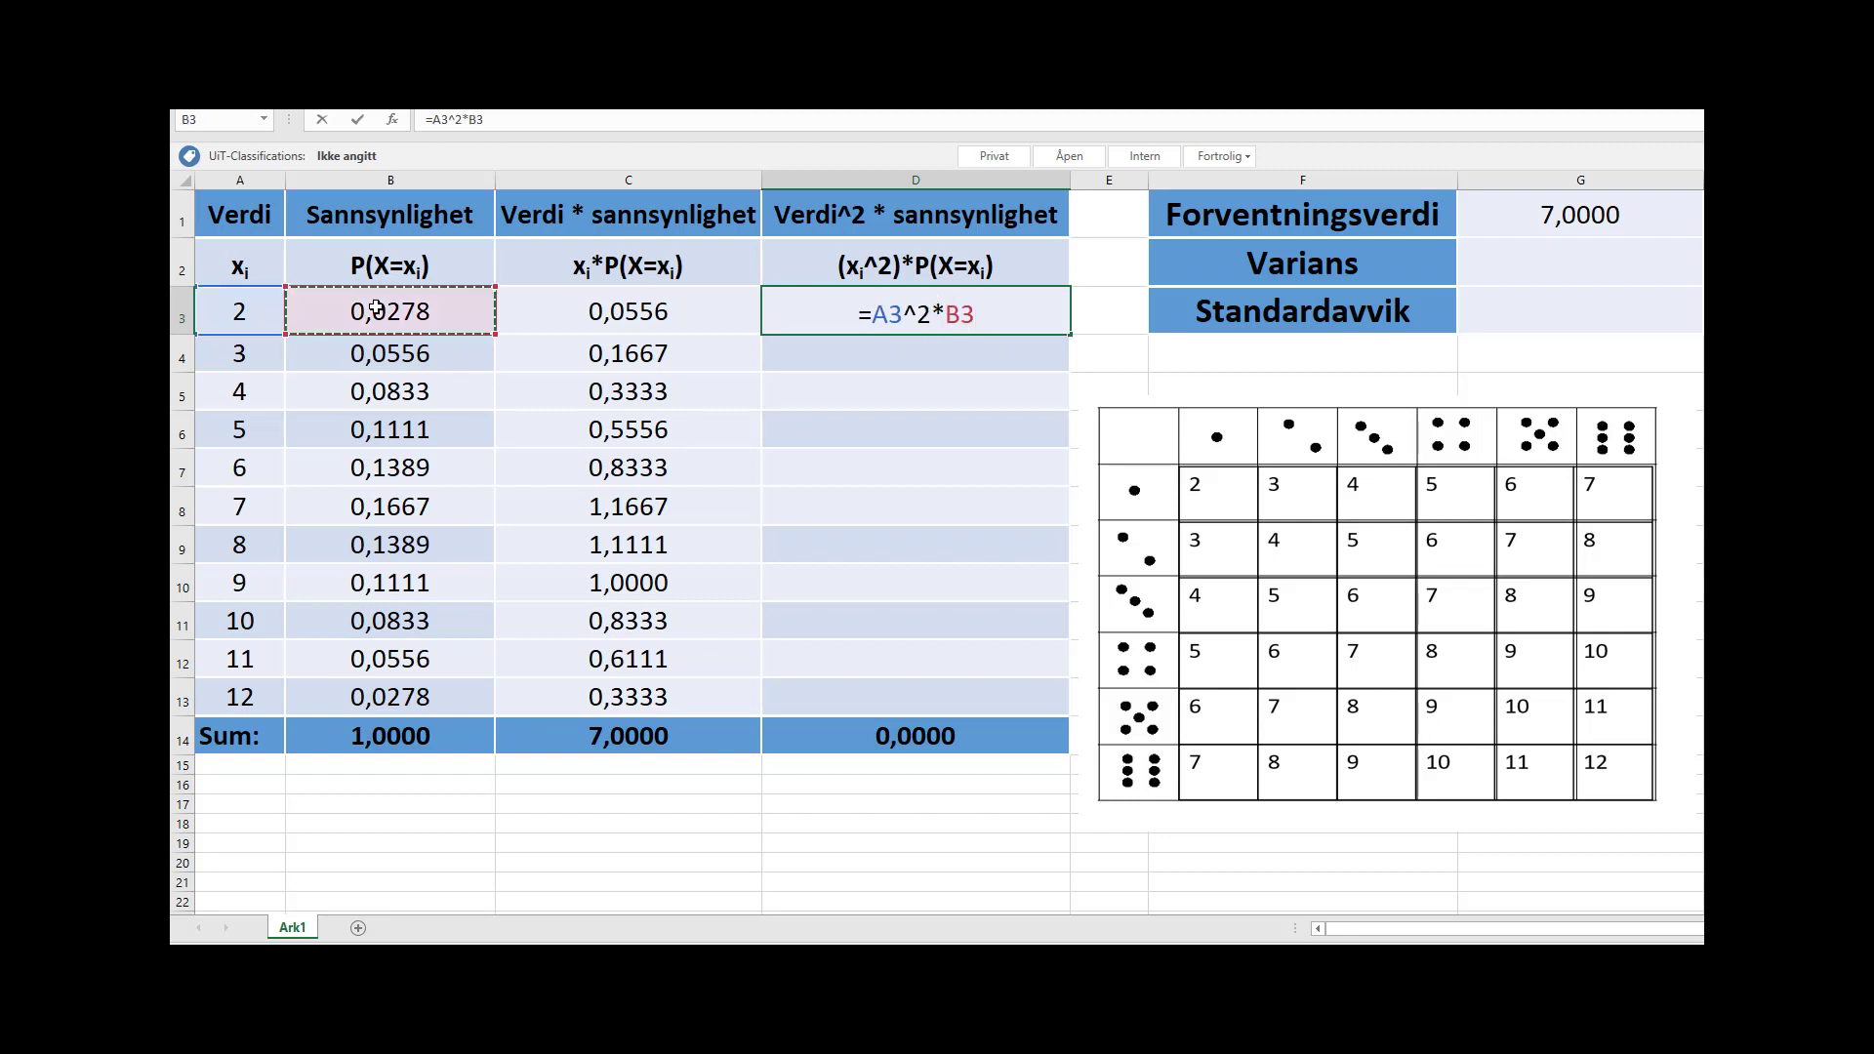
pyautogui.press('Return')
pyautogui.click(962, 313)
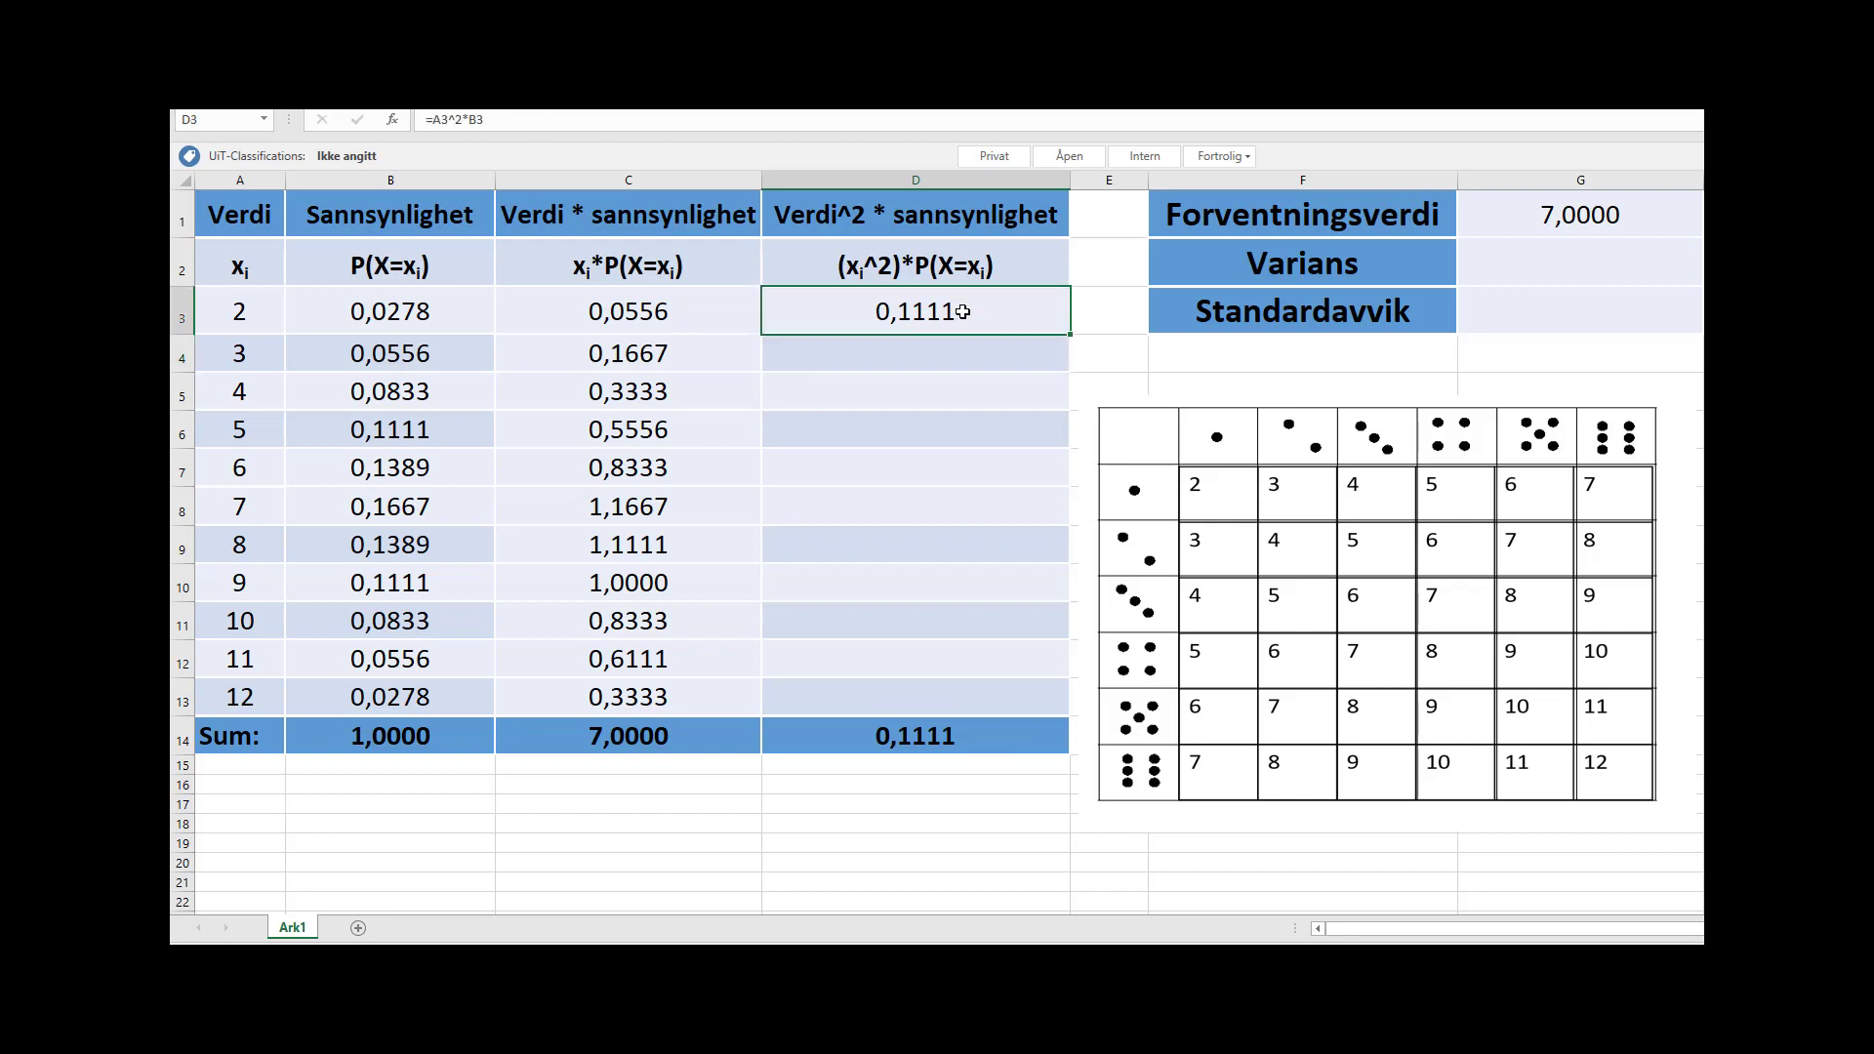
pyautogui.moveTo(1070, 337); pyautogui.dragTo(1068, 709)
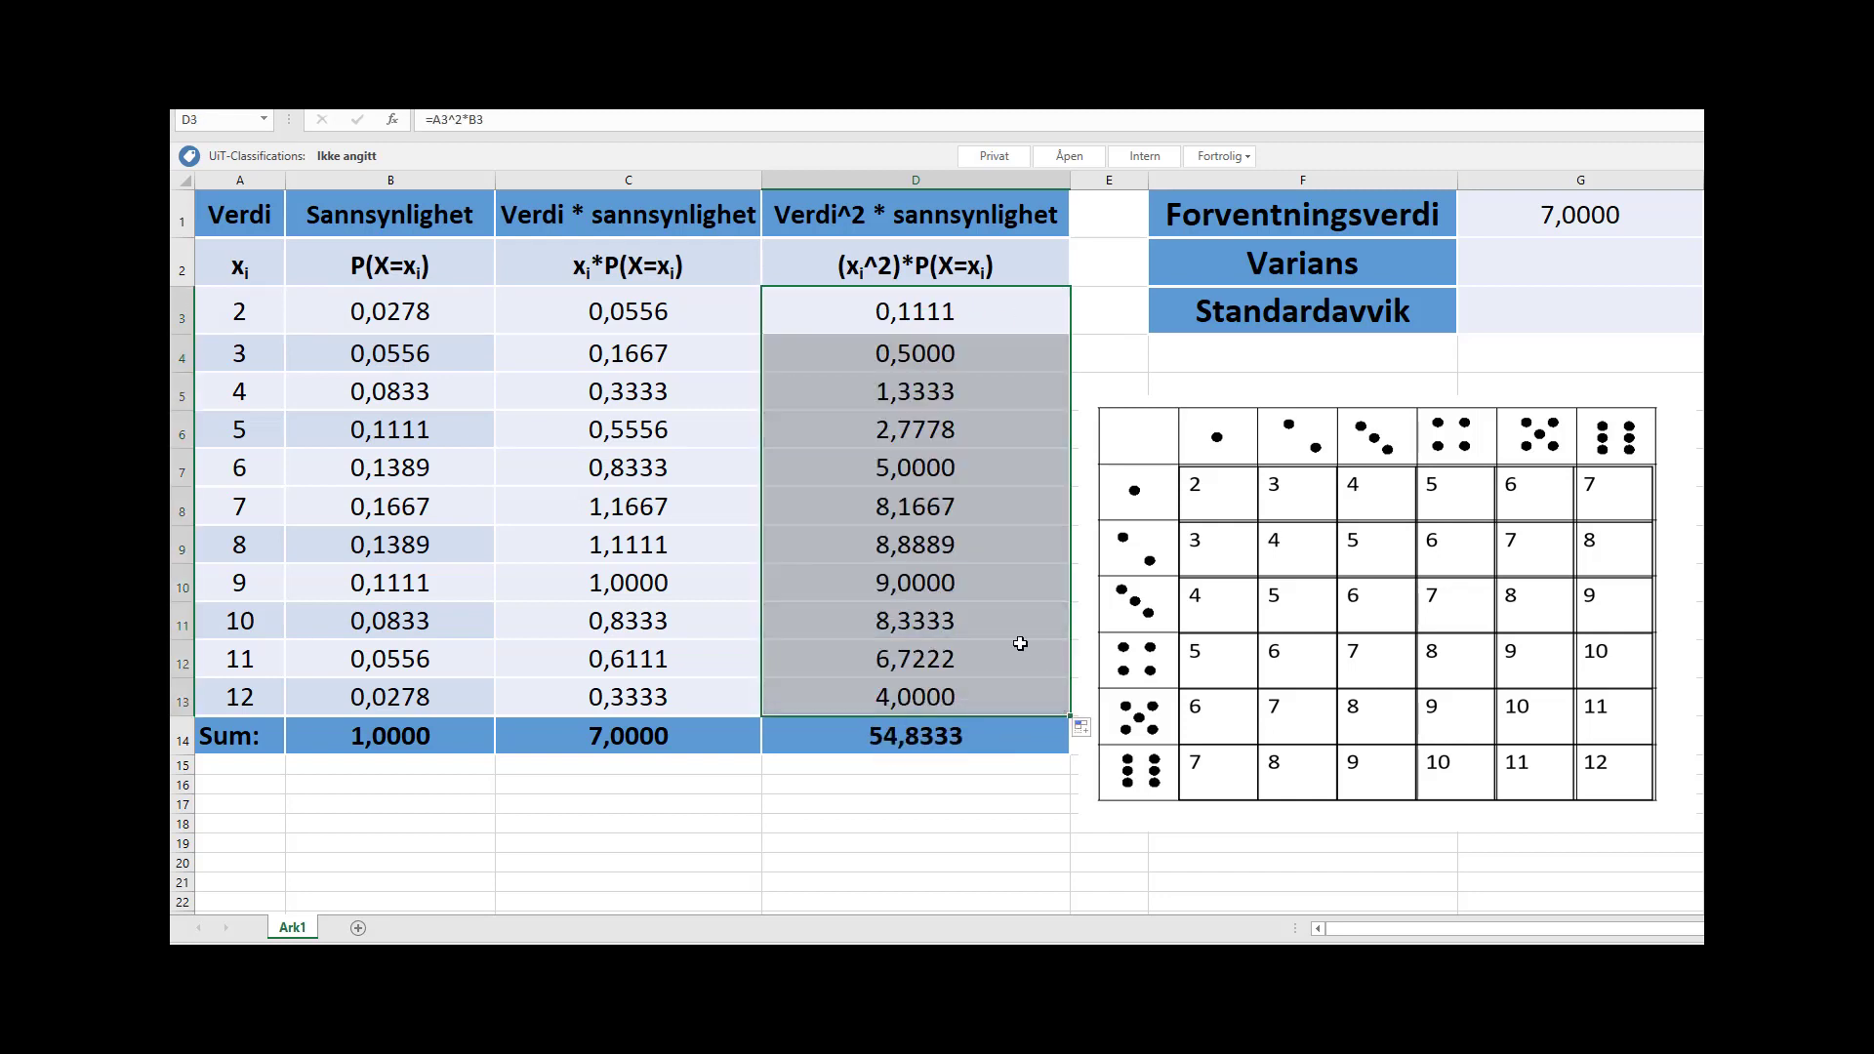
pyautogui.click(1041, 538)
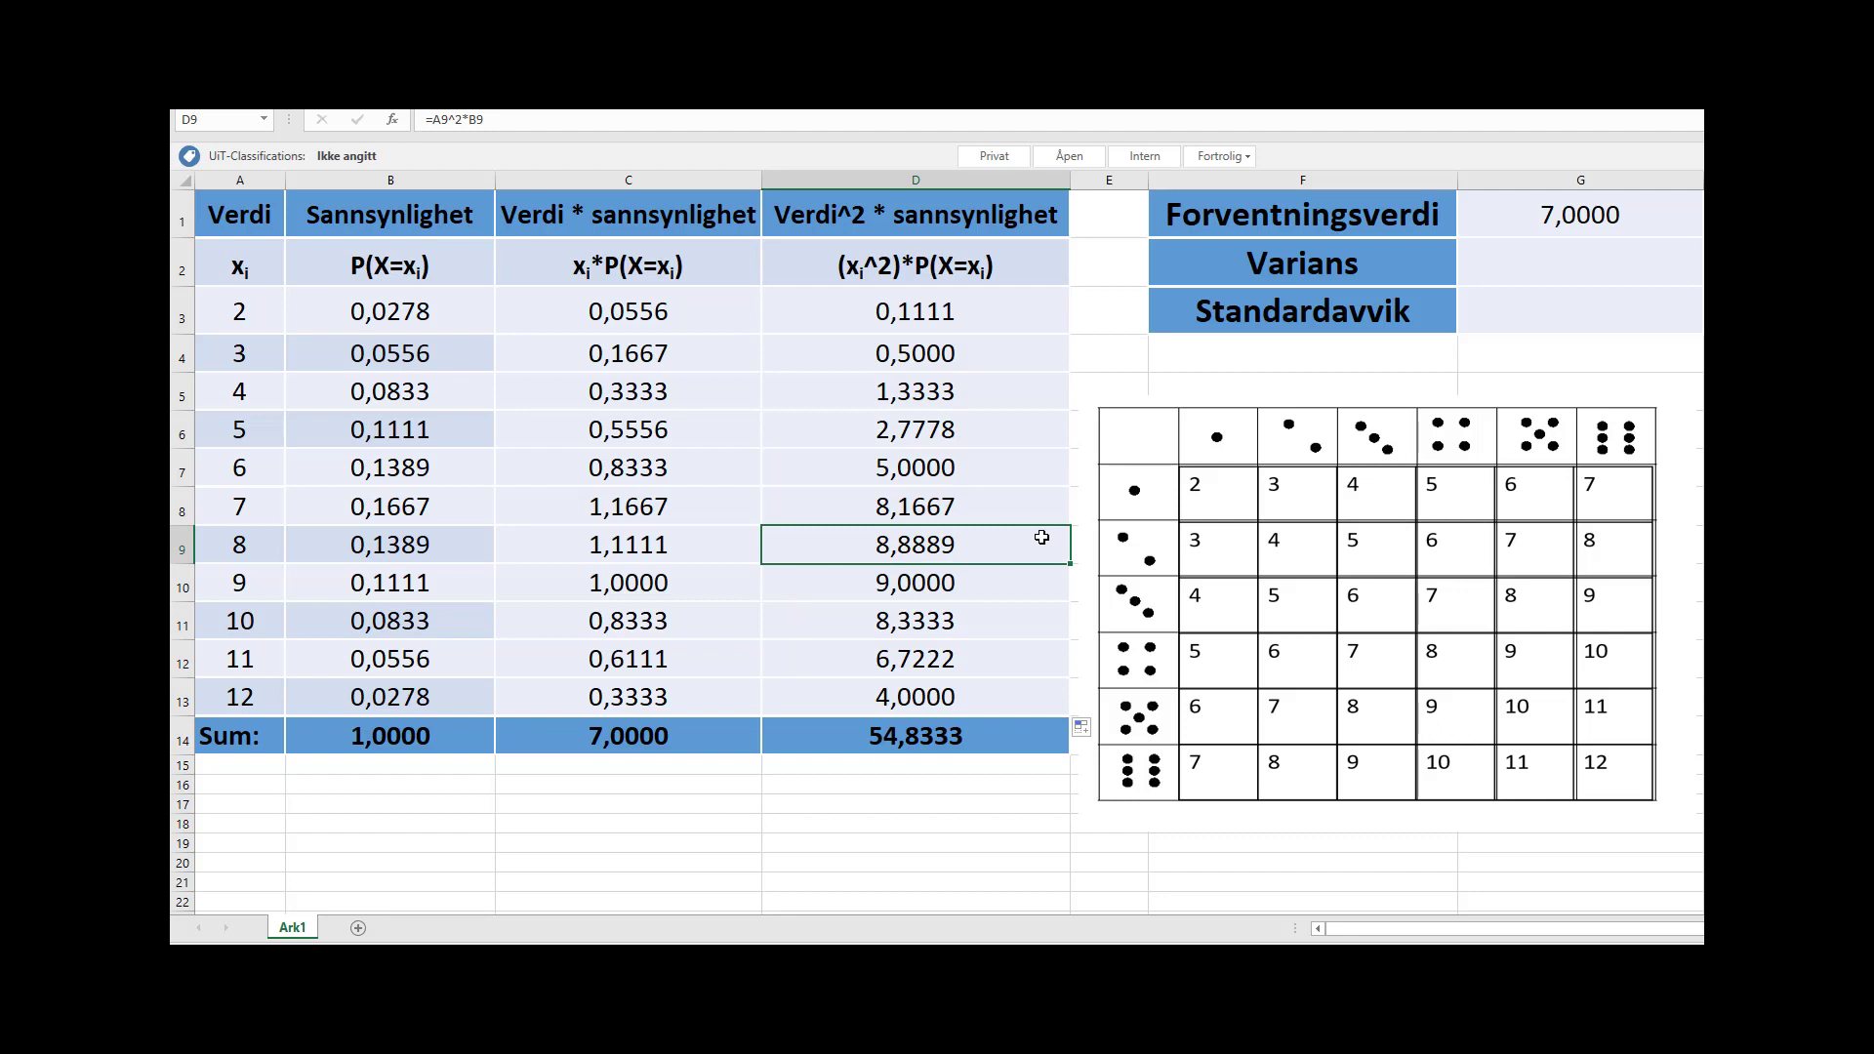
# - Inspect the cell references of the filled formula in D9 and the column D sum in D14
pyautogui.click(1088, 119)
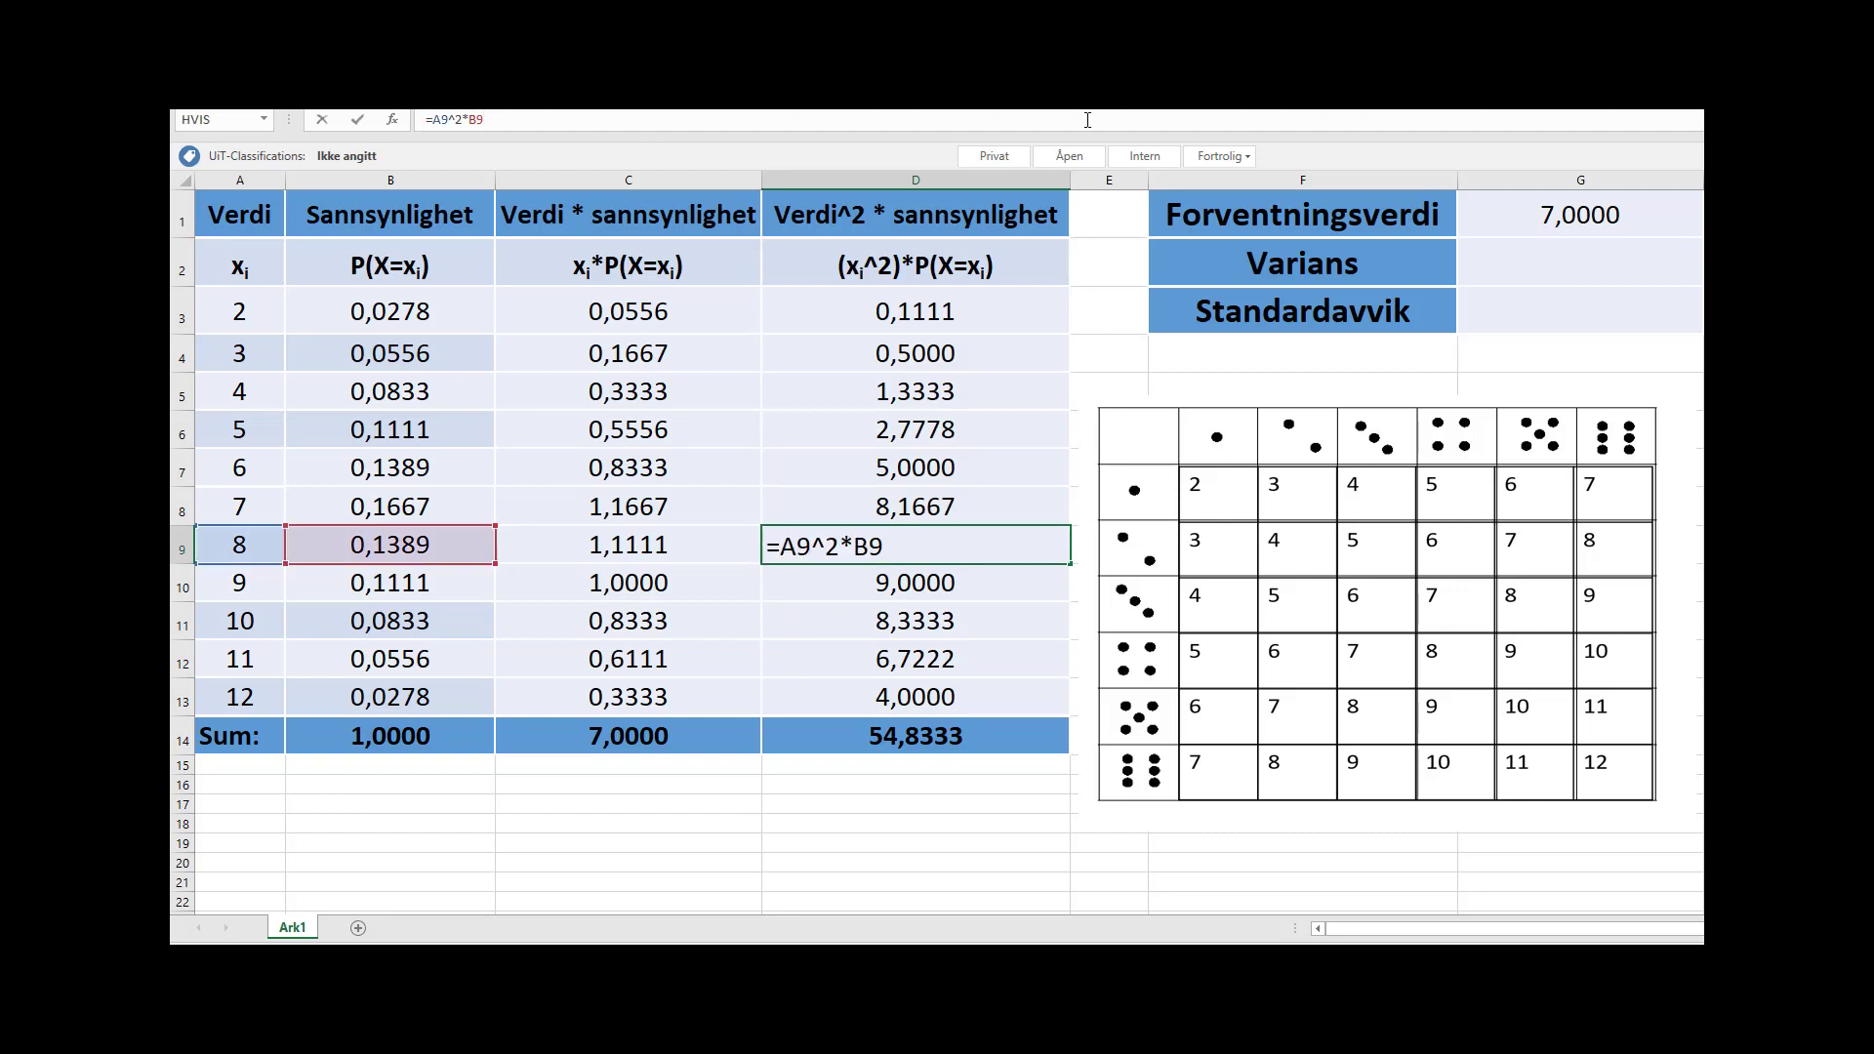
pyautogui.press('Return')
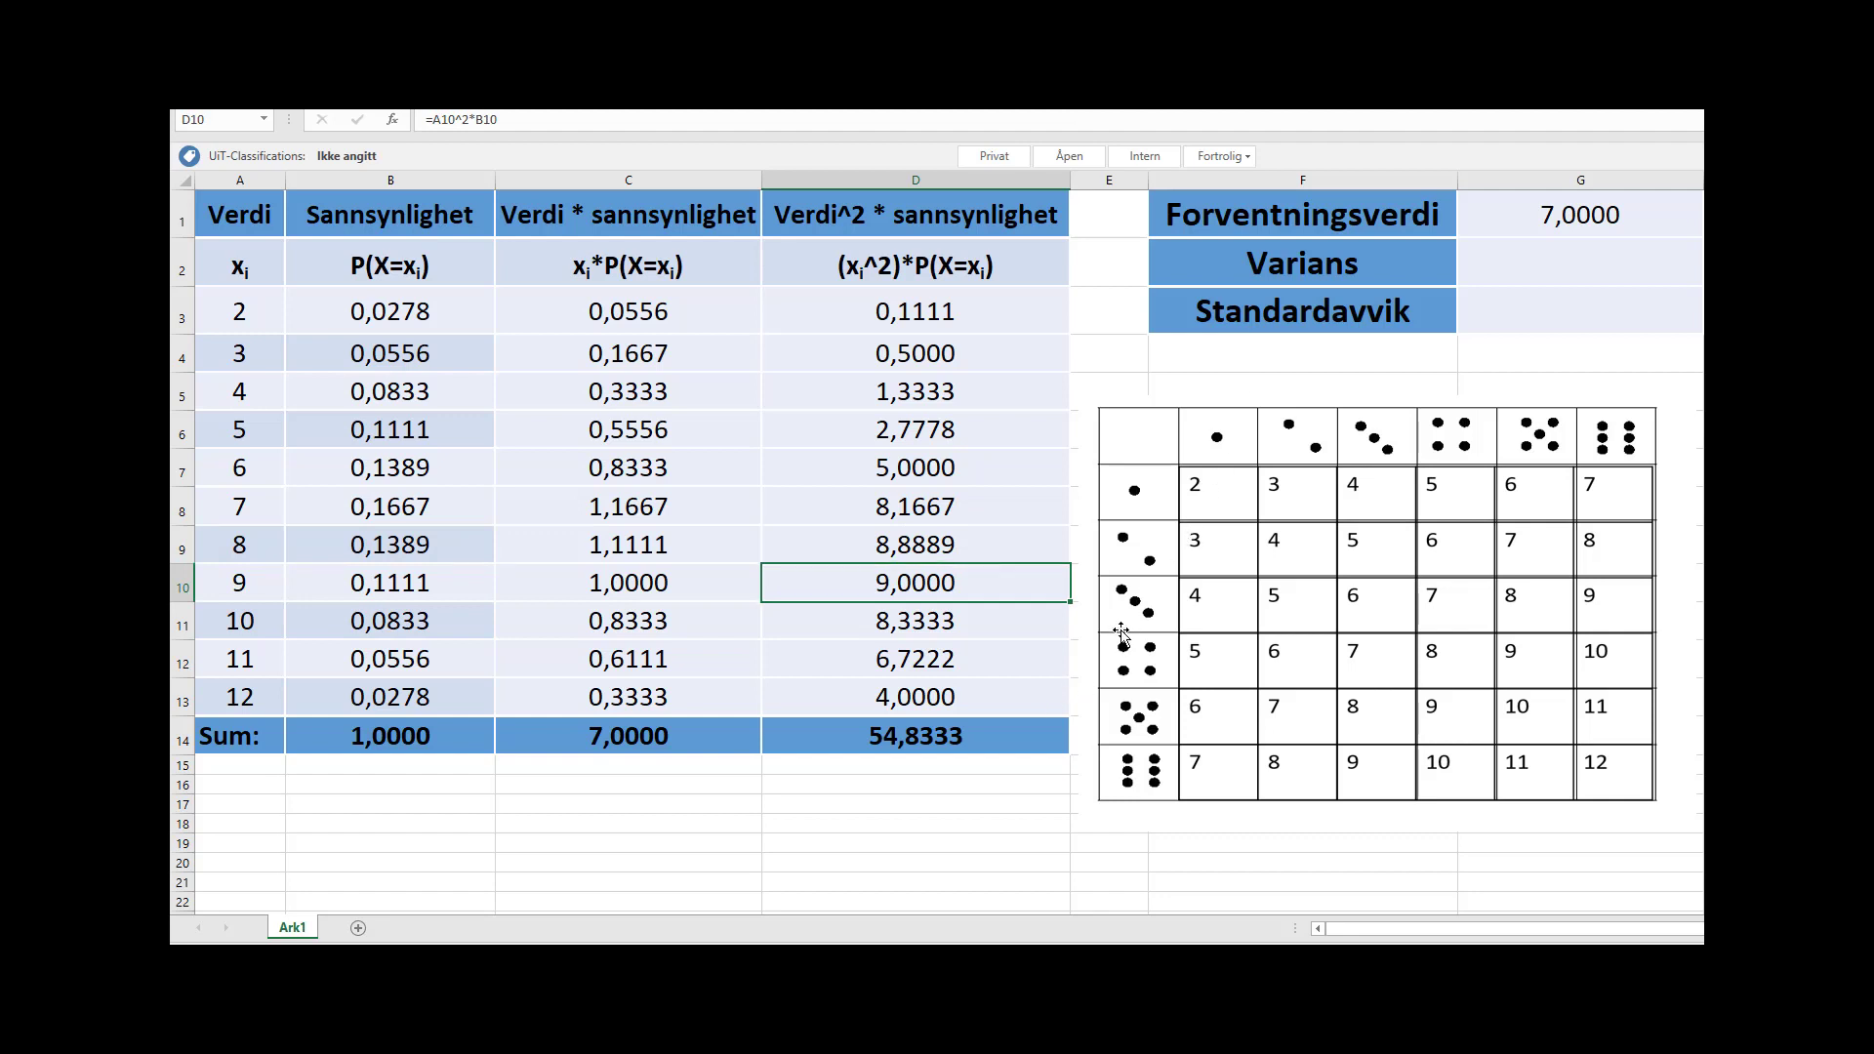
pyautogui.click(932, 739)
# - Calculate the Varians result in G2 with =D14-G1^2, subtracting the squared expected value from the column D sum
pyautogui.click(1560, 260)
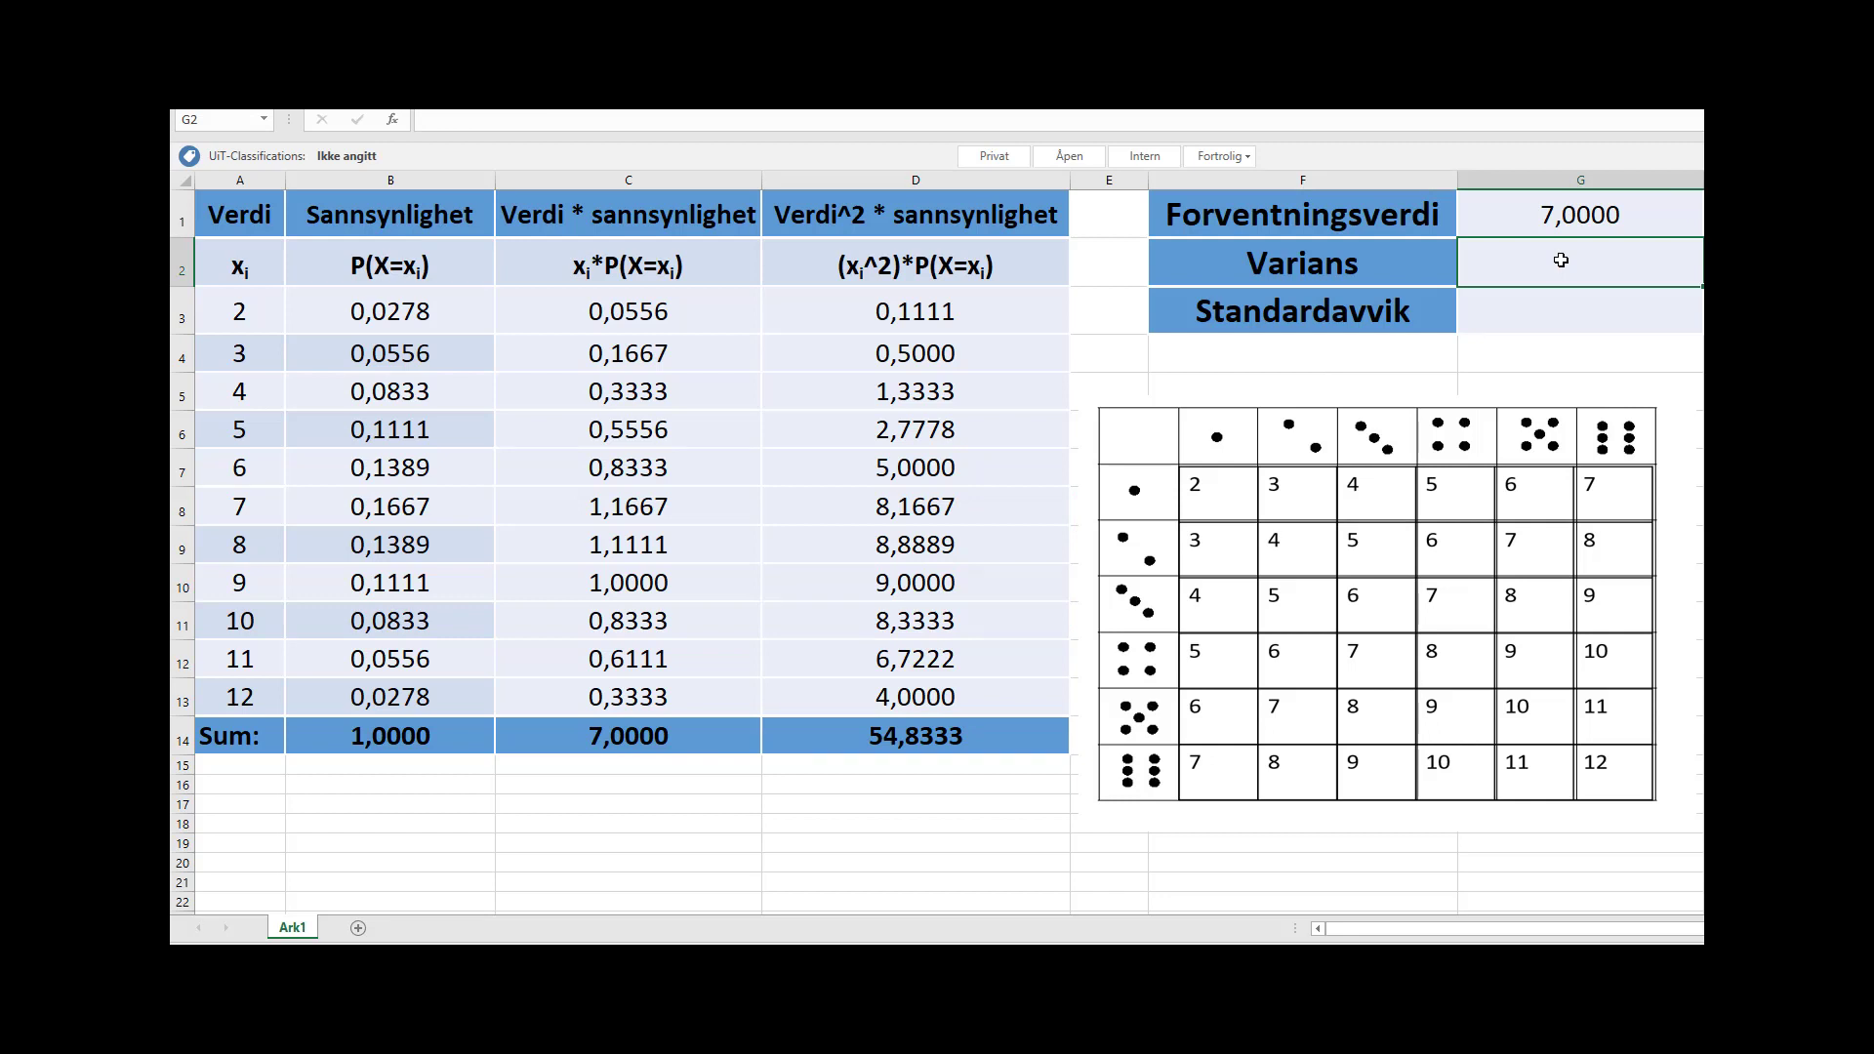
pyautogui.write('=')
pyautogui.click(956, 736)
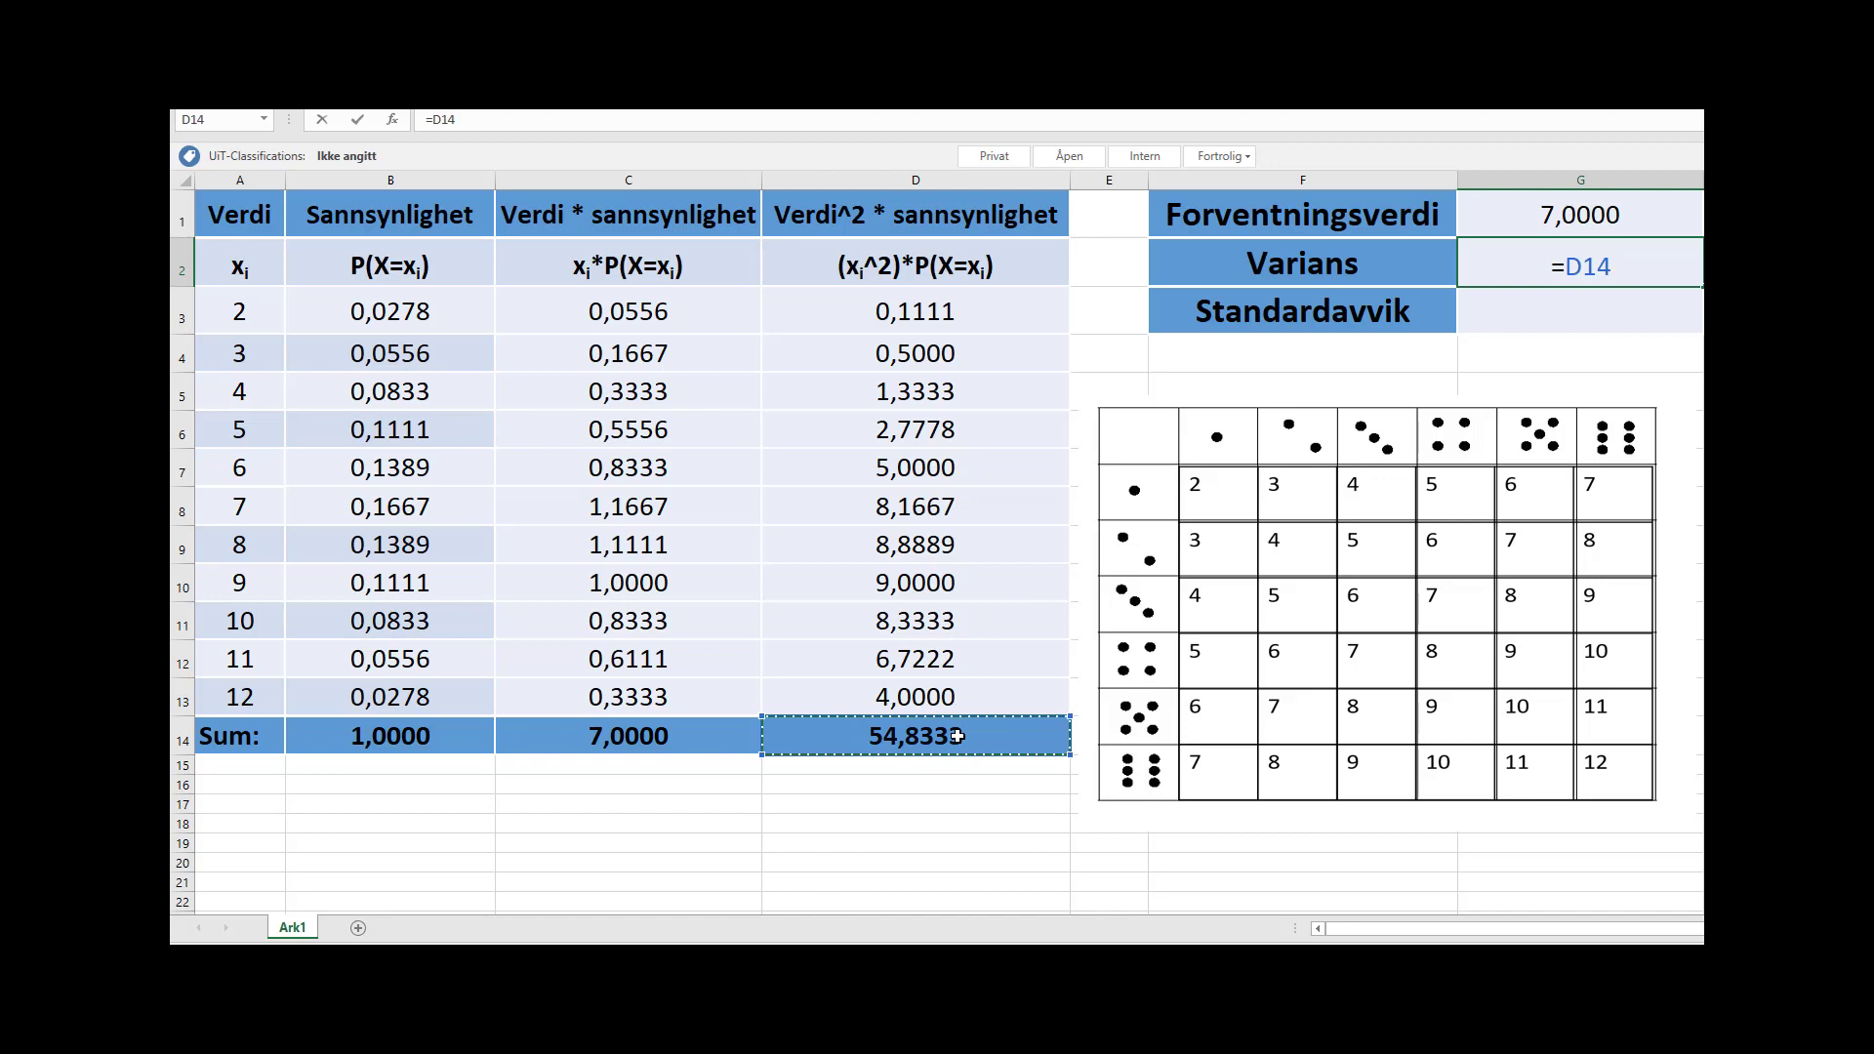
pyautogui.write('-')
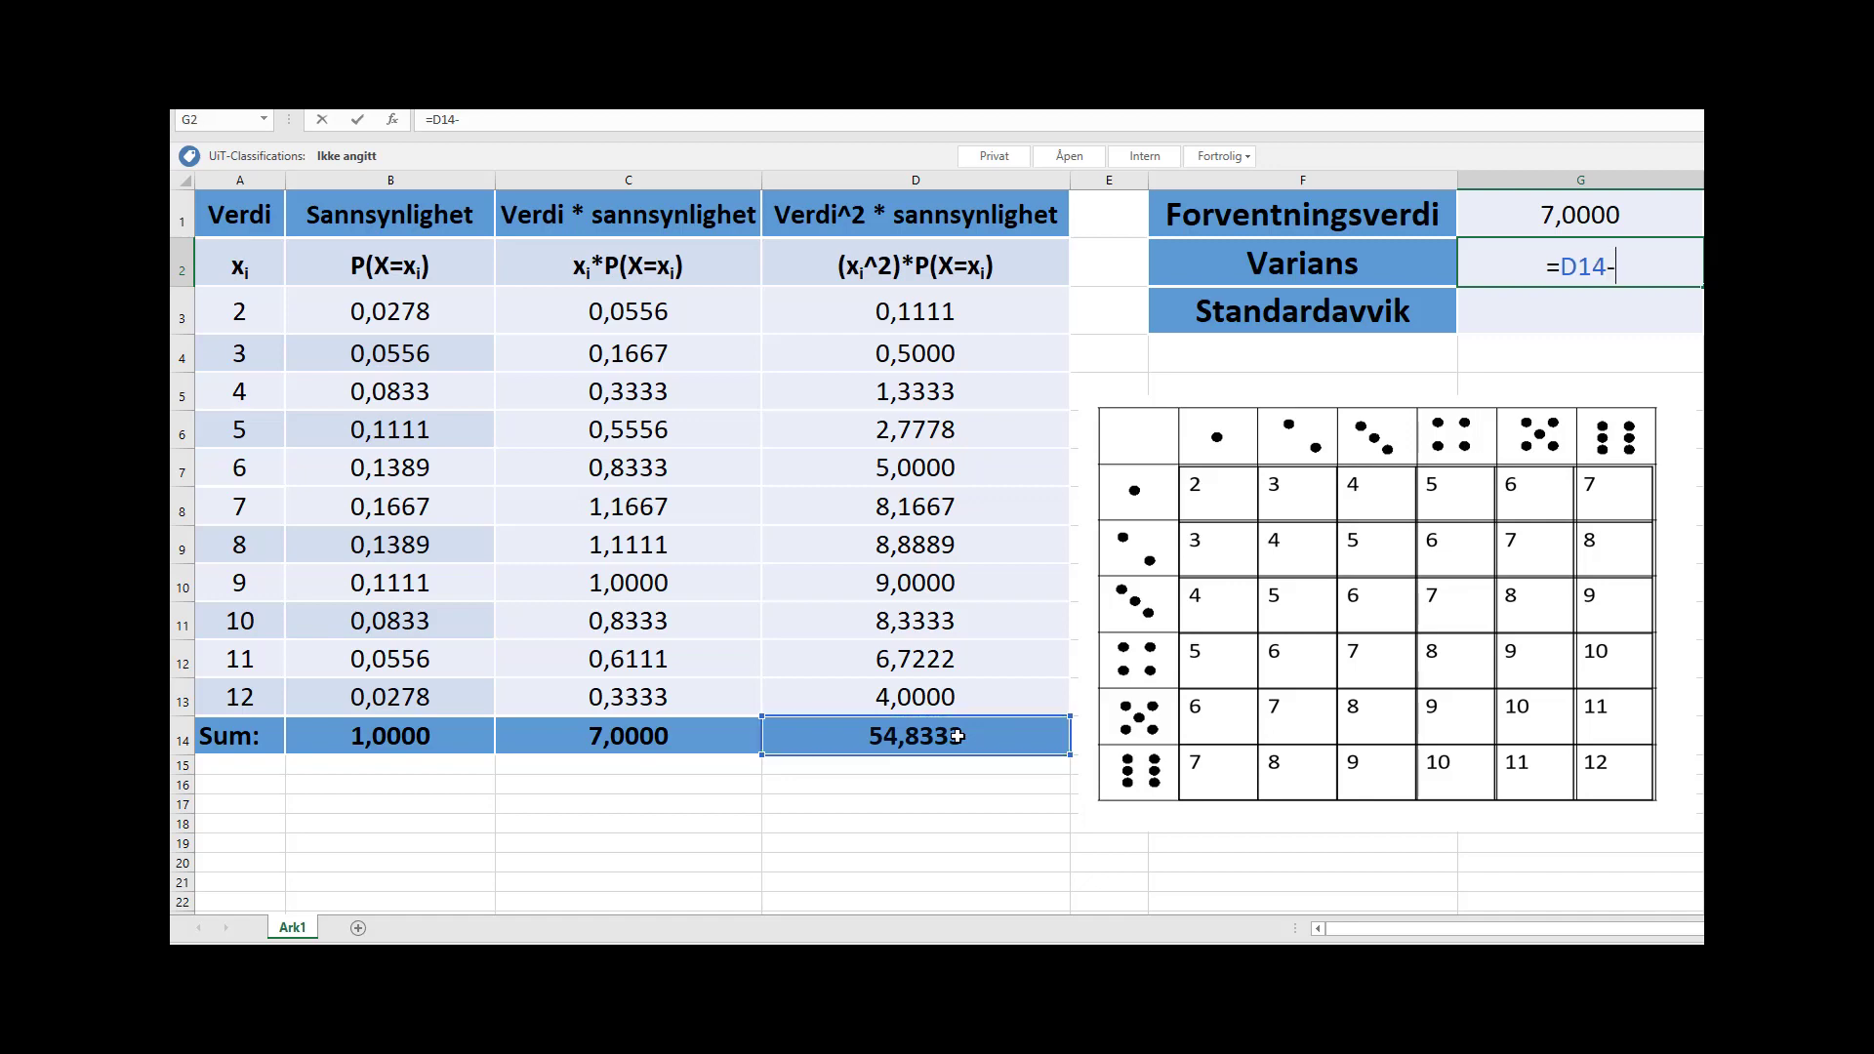
pyautogui.click(1602, 221)
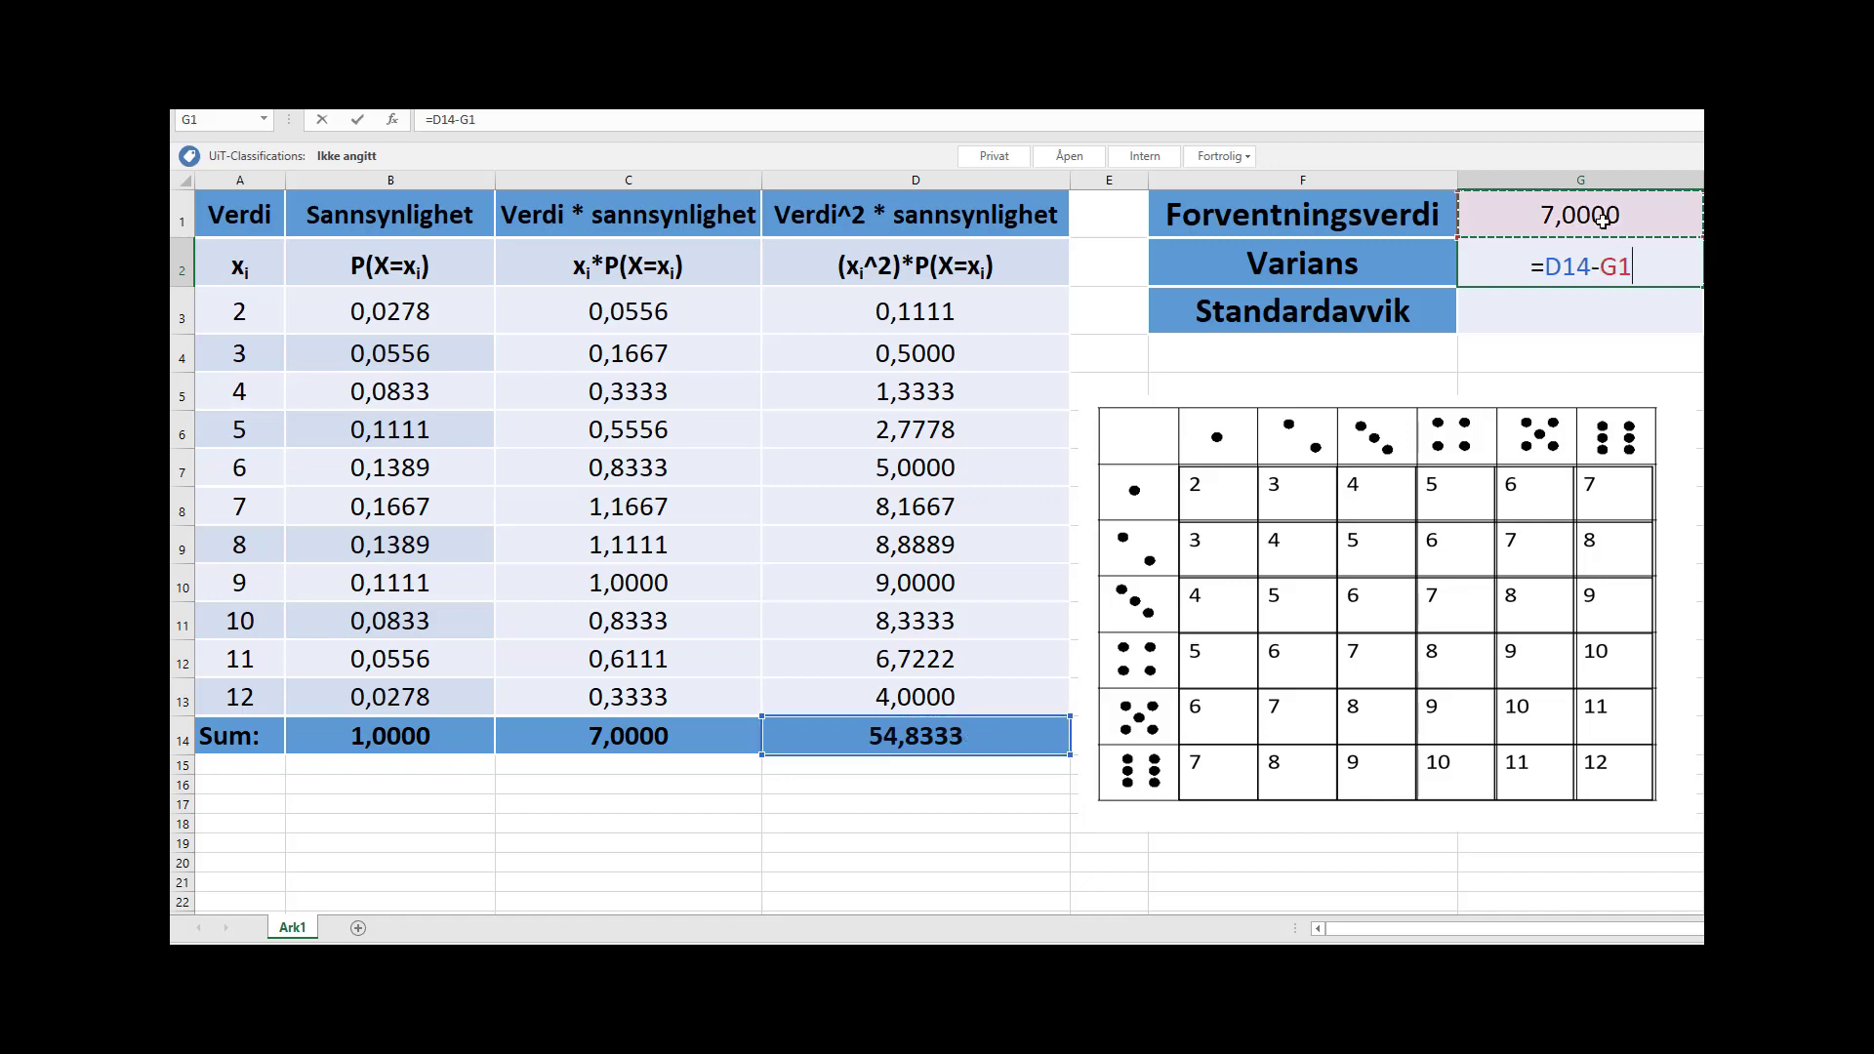
pyautogui.write('^2')
pyautogui.press('Return')
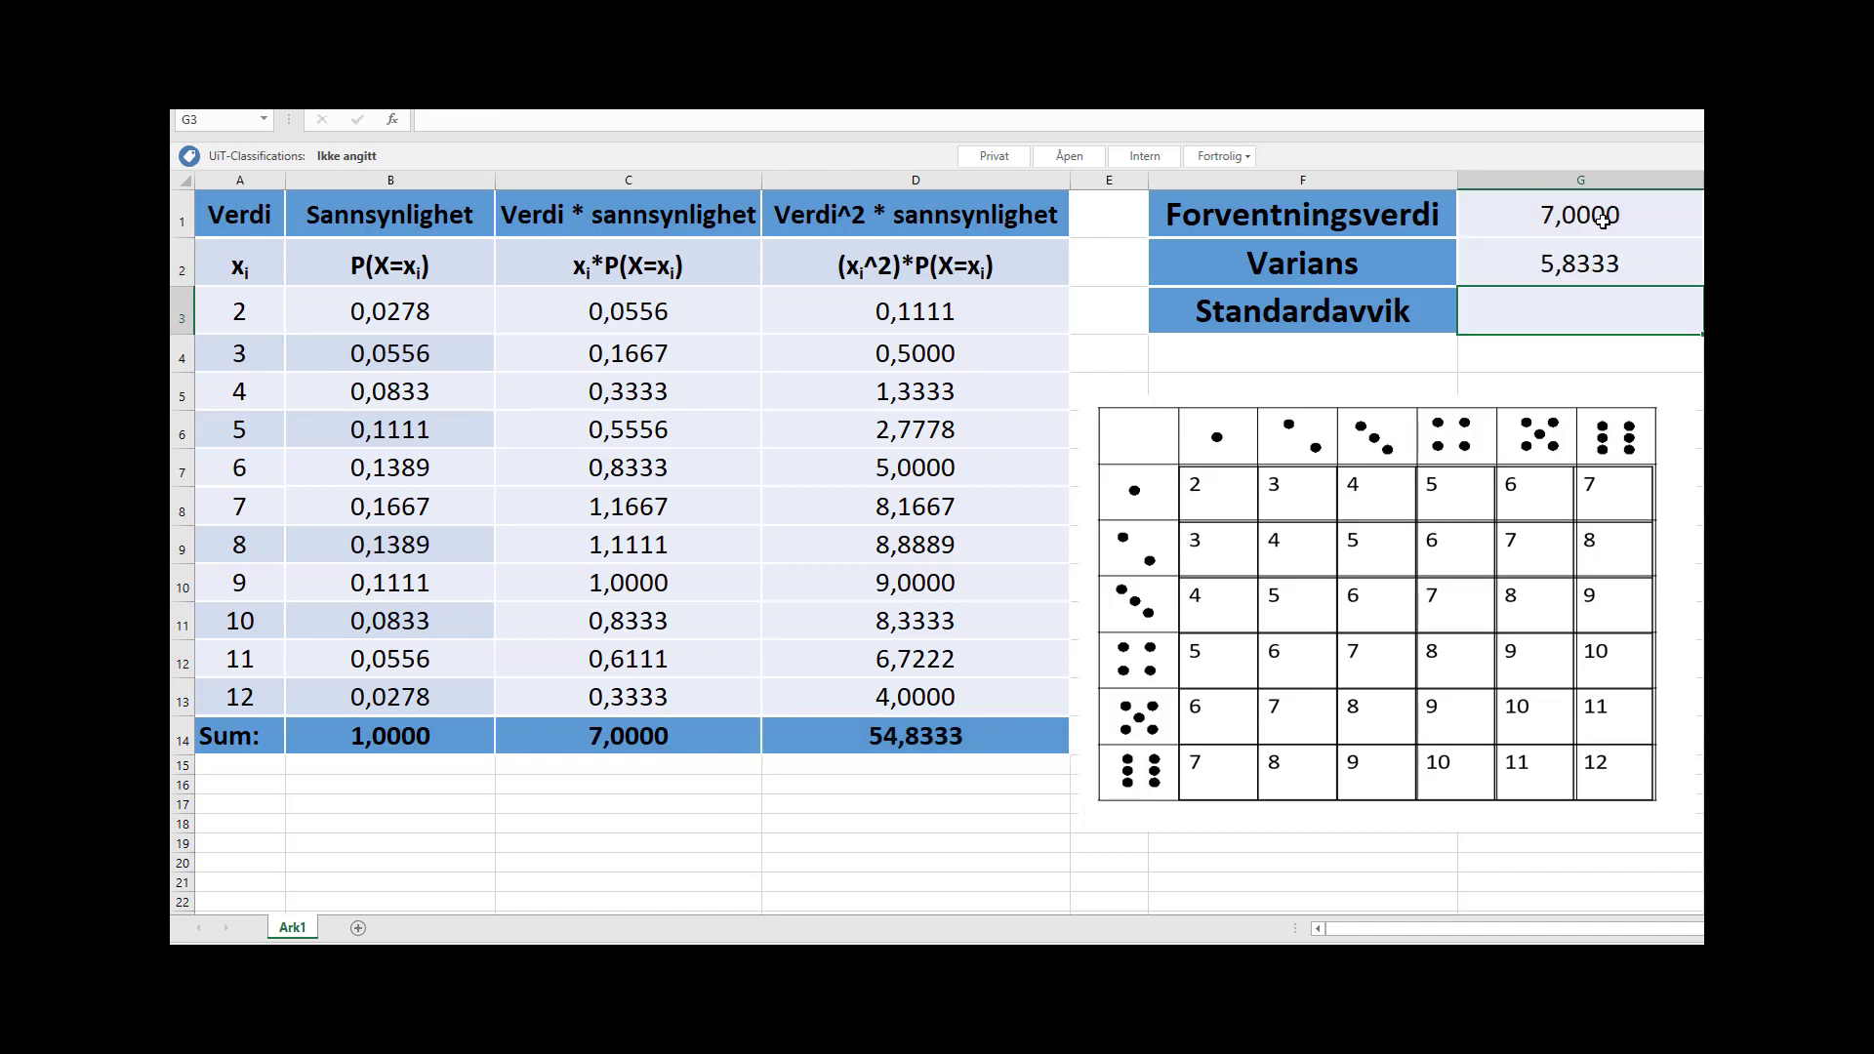
# - Calculate the Standardavvik result in G3 as the square root of the variance with =rot(G2)
pyautogui.write('=rot')
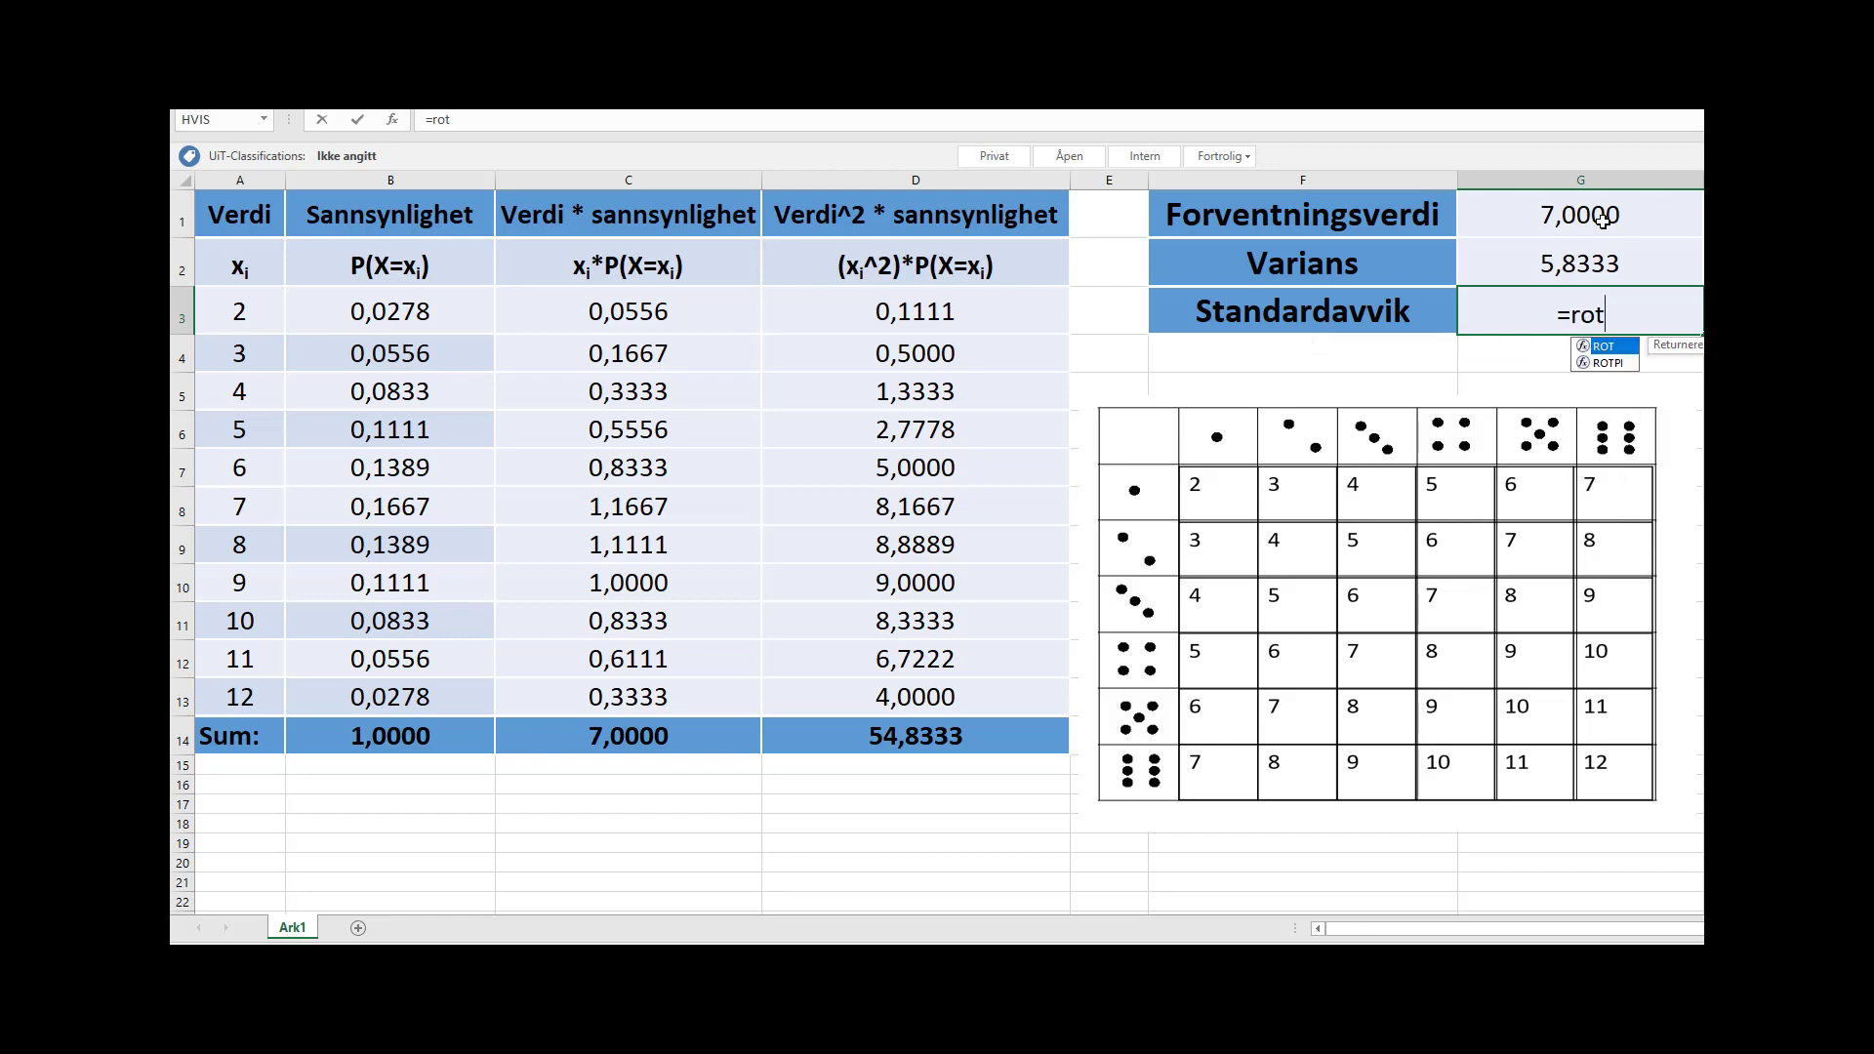
pyautogui.write('(')
pyautogui.click(1593, 264)
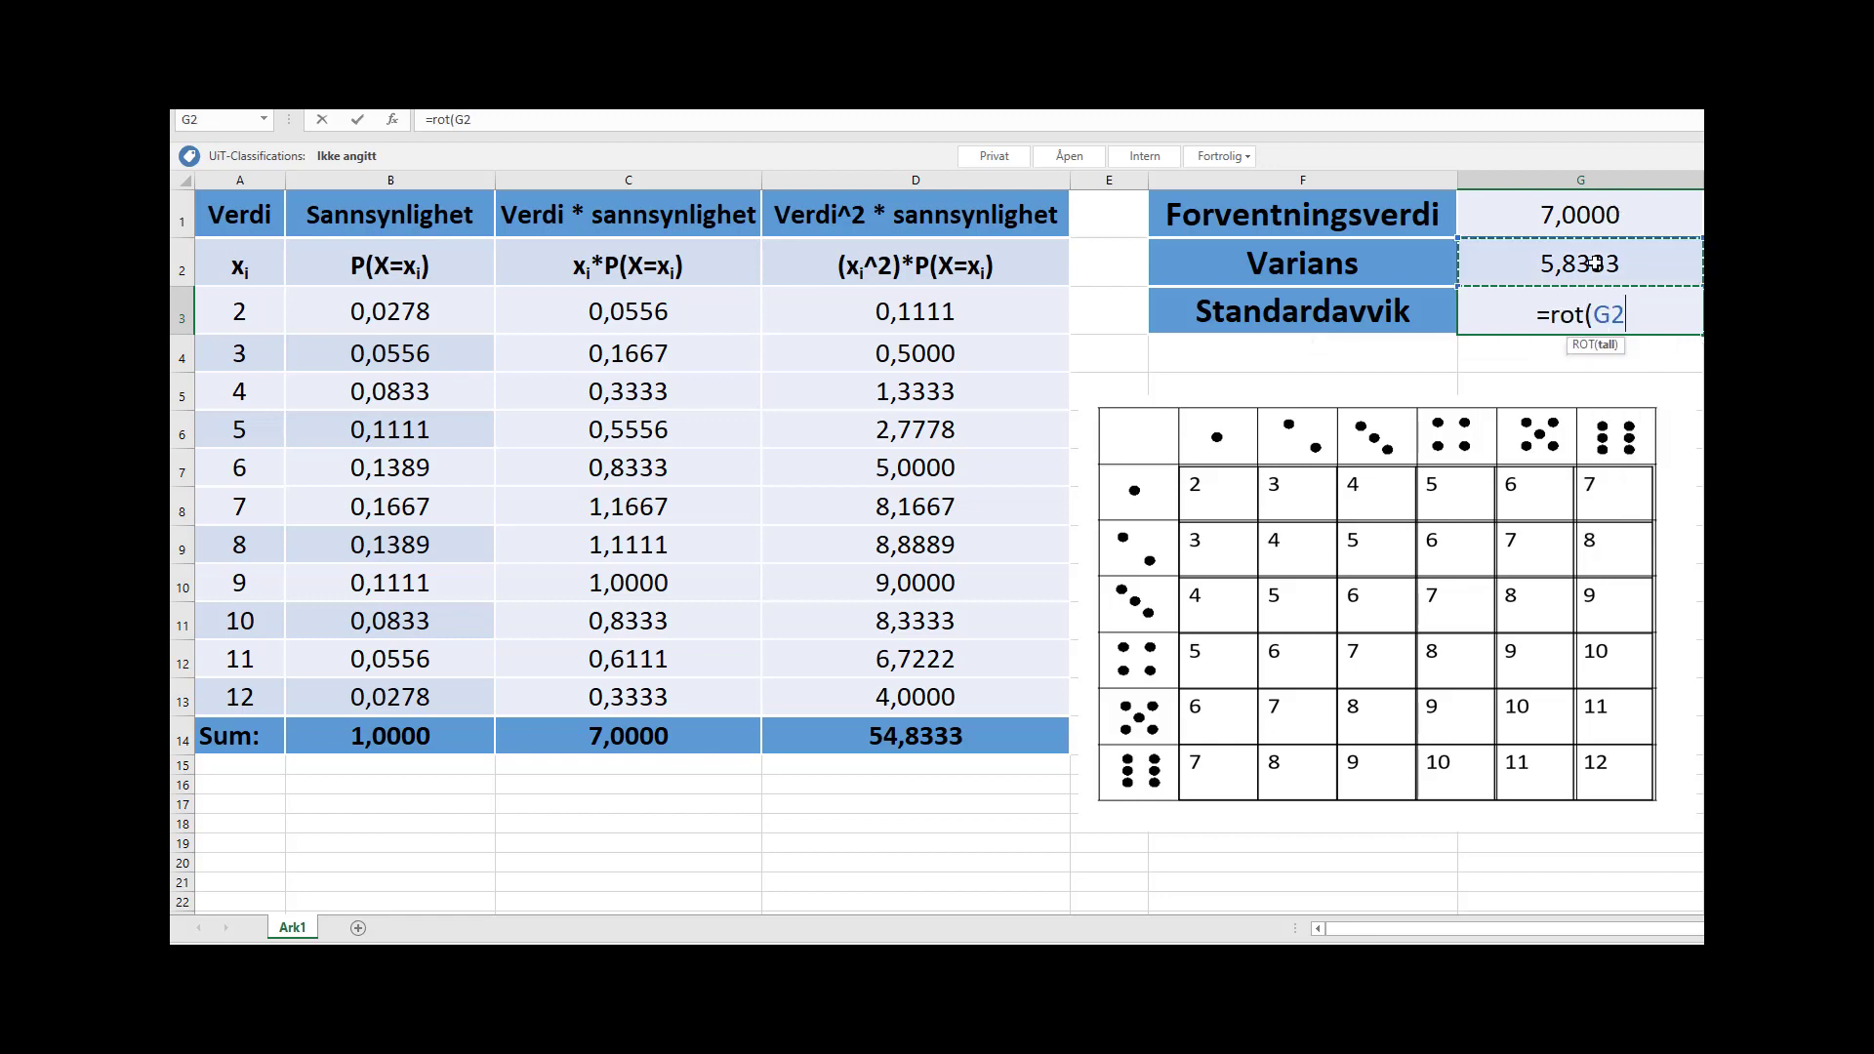
pyautogui.write(')')
pyautogui.press('Return')
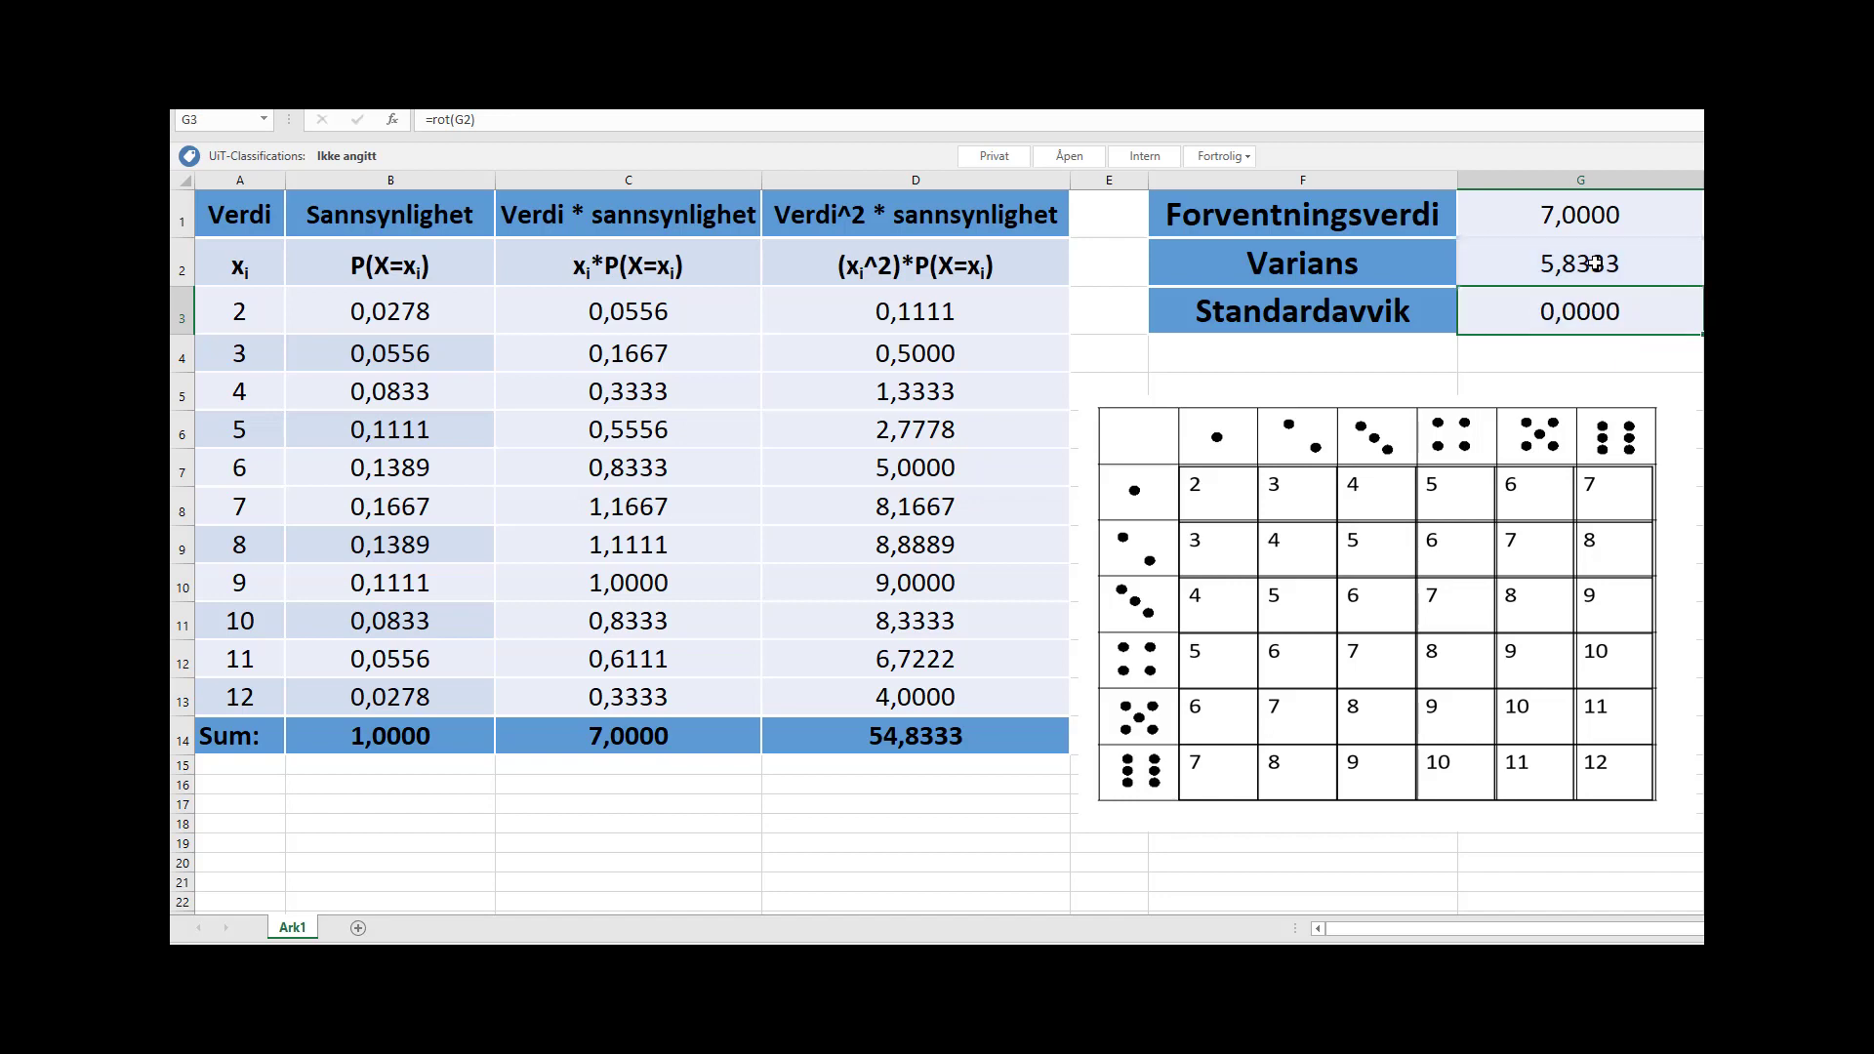